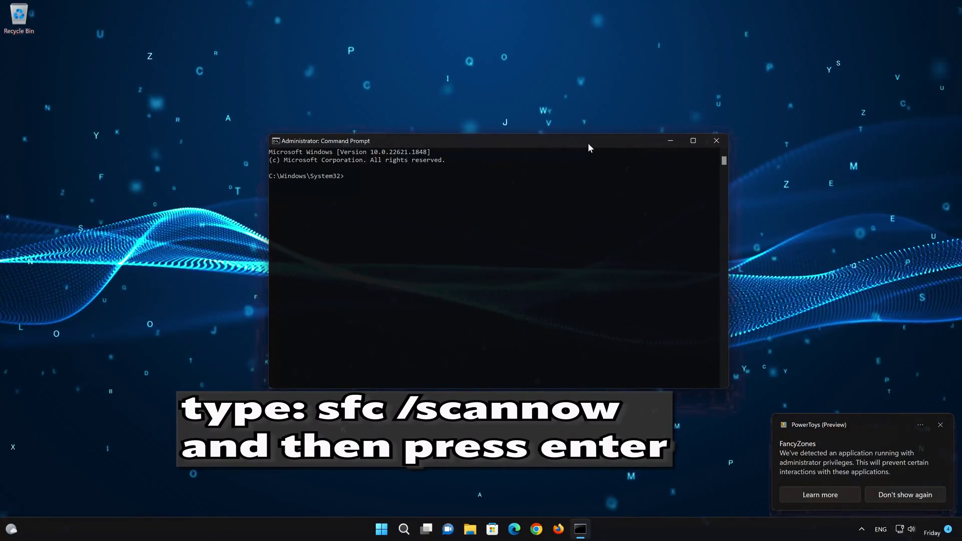
Run a system file check with sfc /scannow, then leave the command prompt with exit
type("sfc")
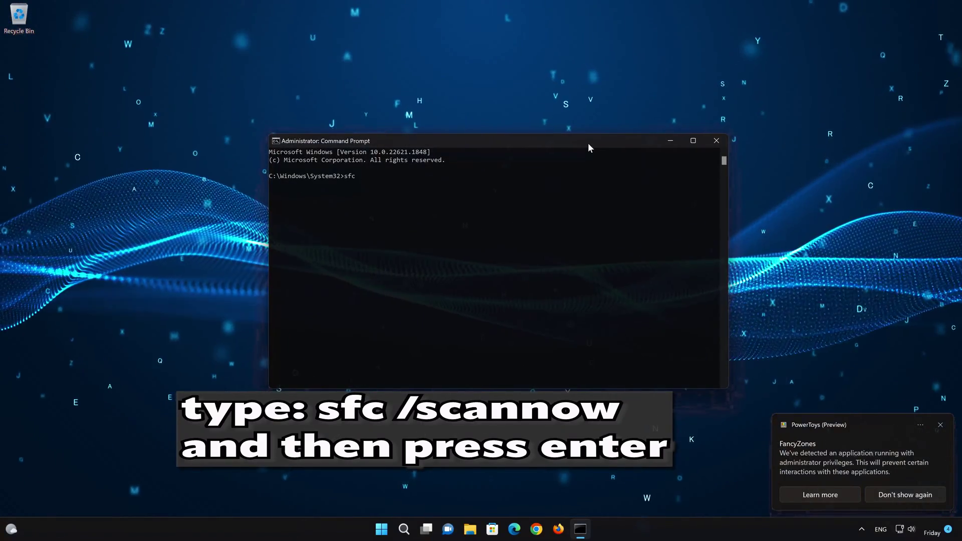
type(" /scannow")
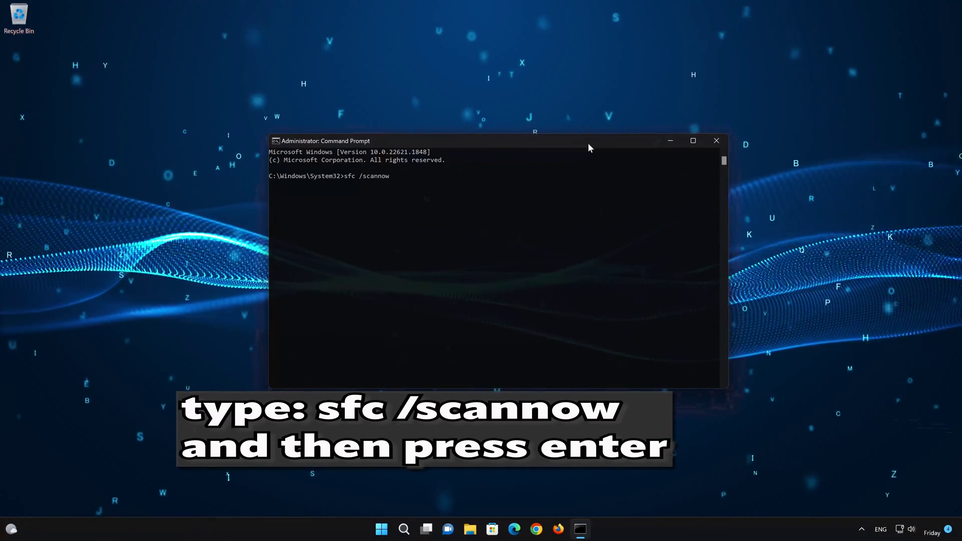
key("Return")
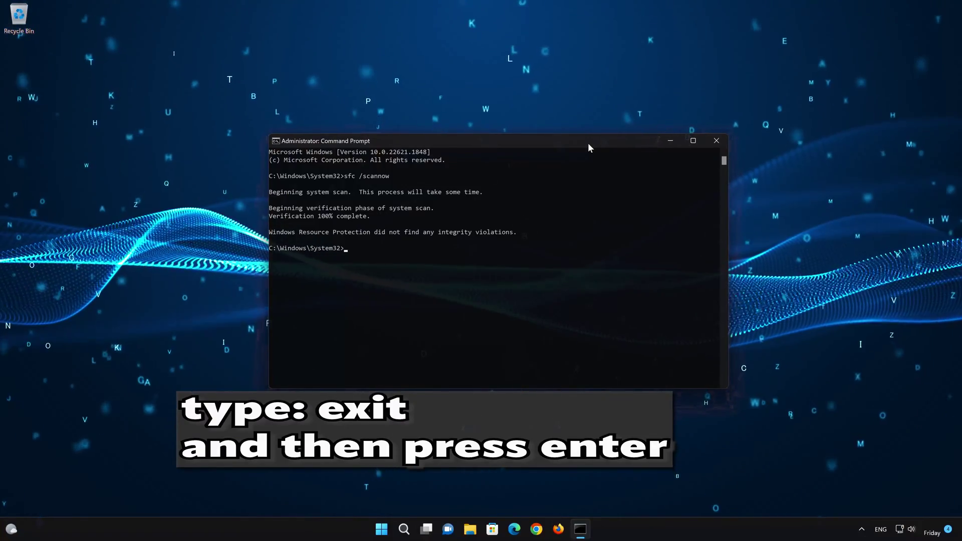
type("exit")
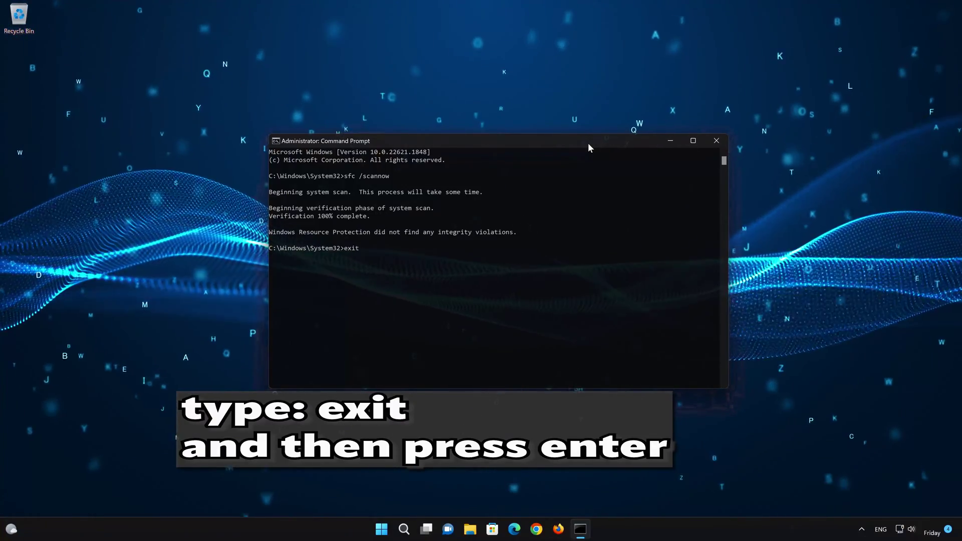
key("Return")
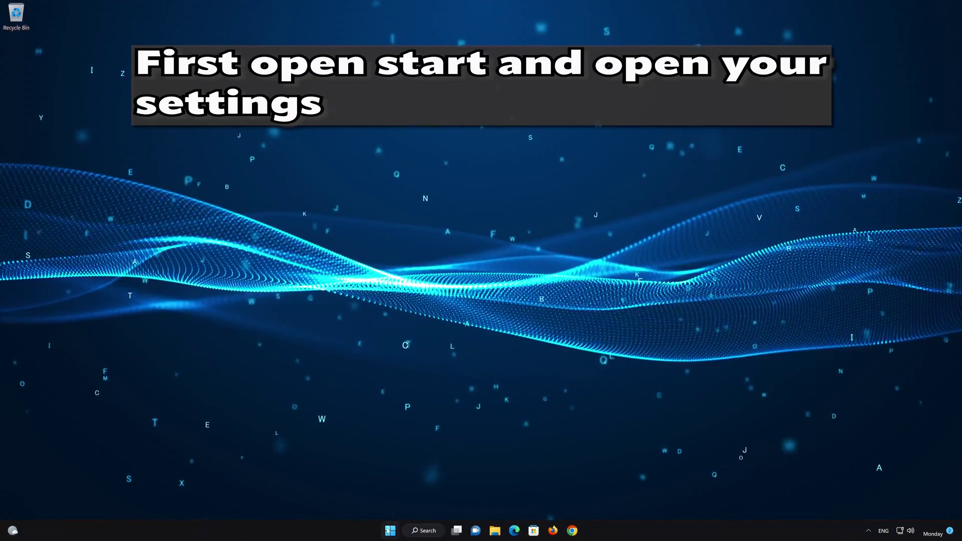
Switch to Windows Settings and open the advanced options of Microsoft Store from the installed apps list
left_click(390, 531)
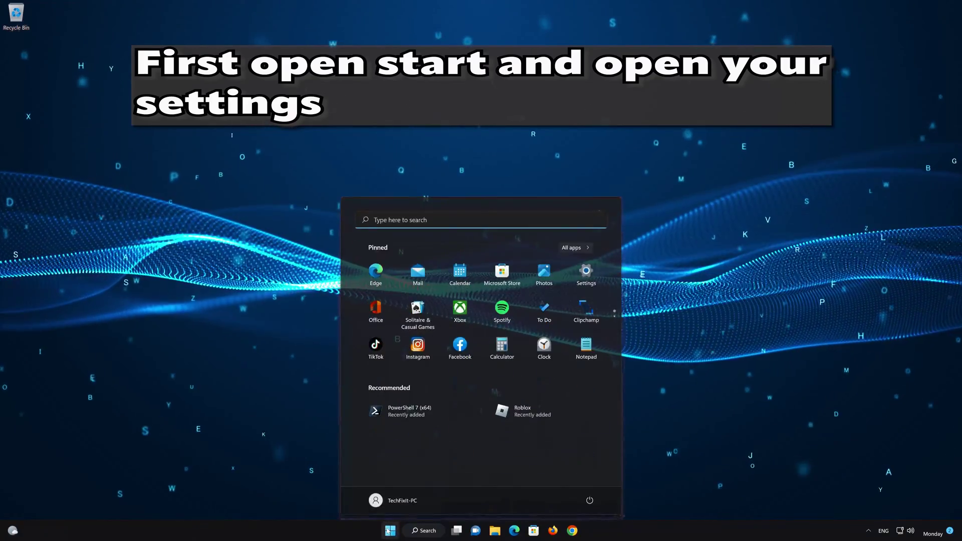
left_click(586, 272)
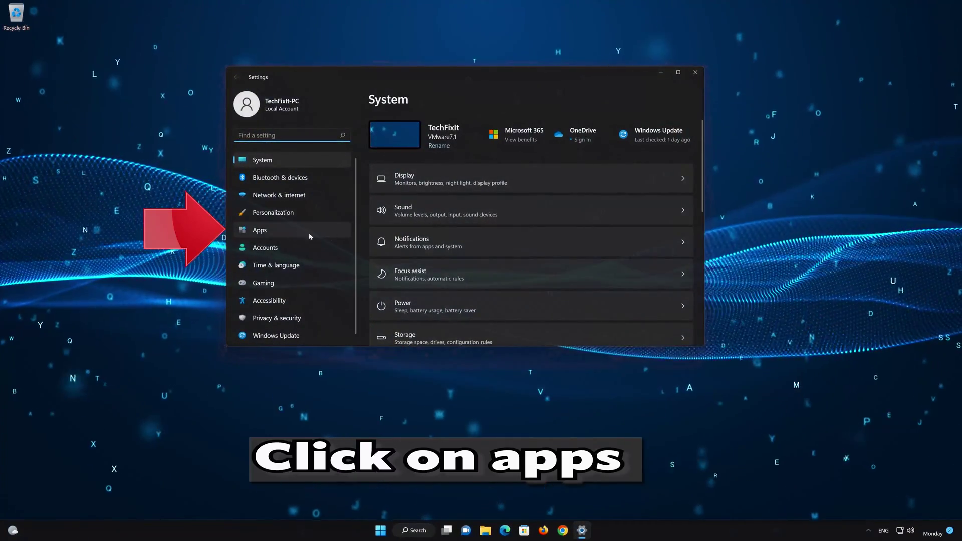
left_click(296, 228)
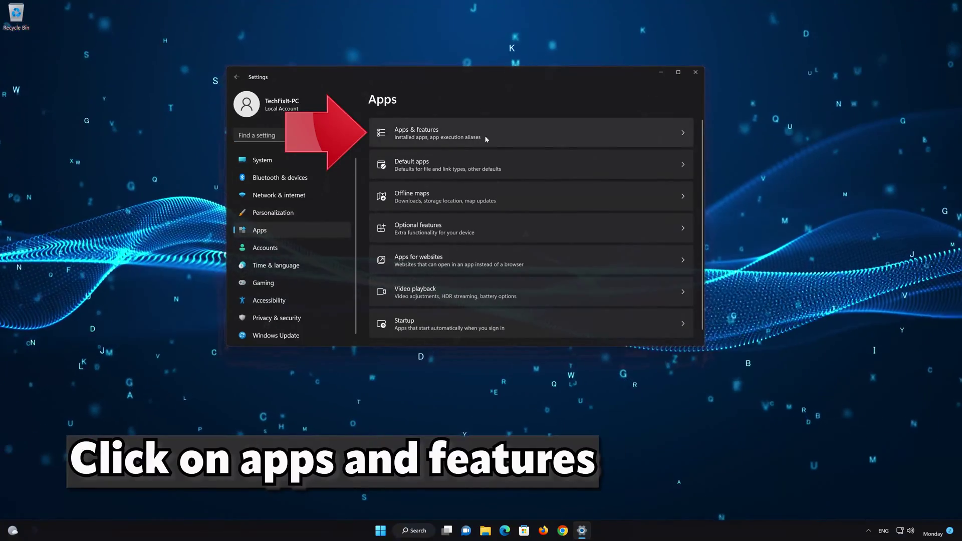
left_click(486, 130)
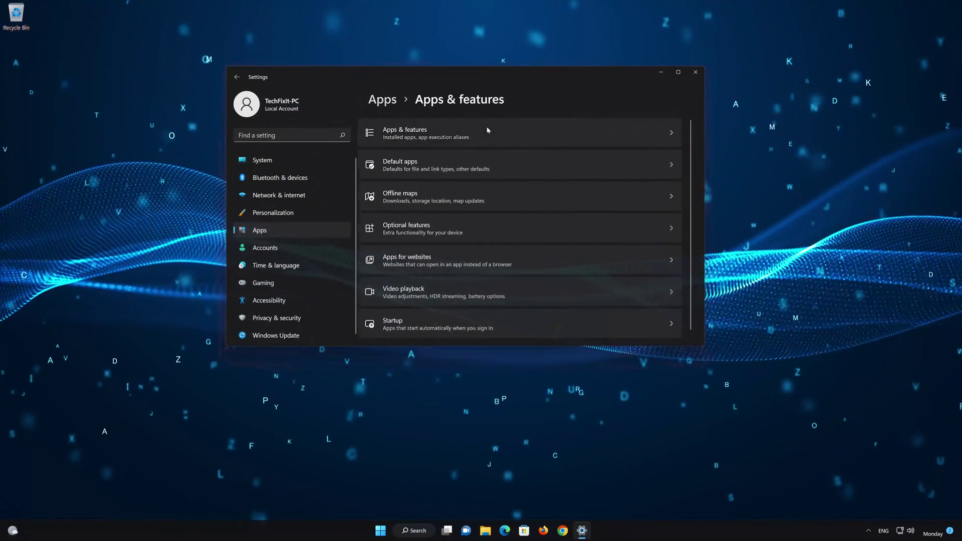
scroll(528, 230, "down", 3)
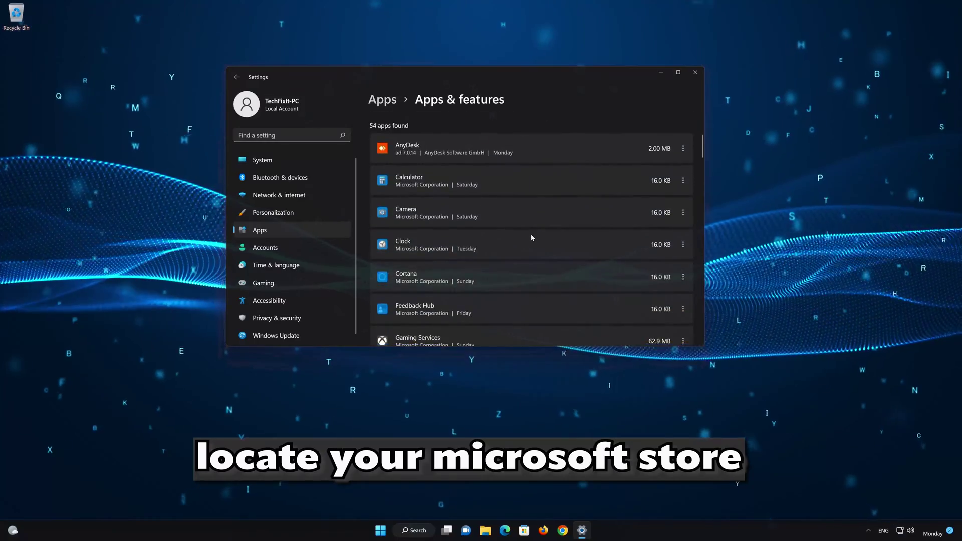
scroll(532, 238, "down", 7)
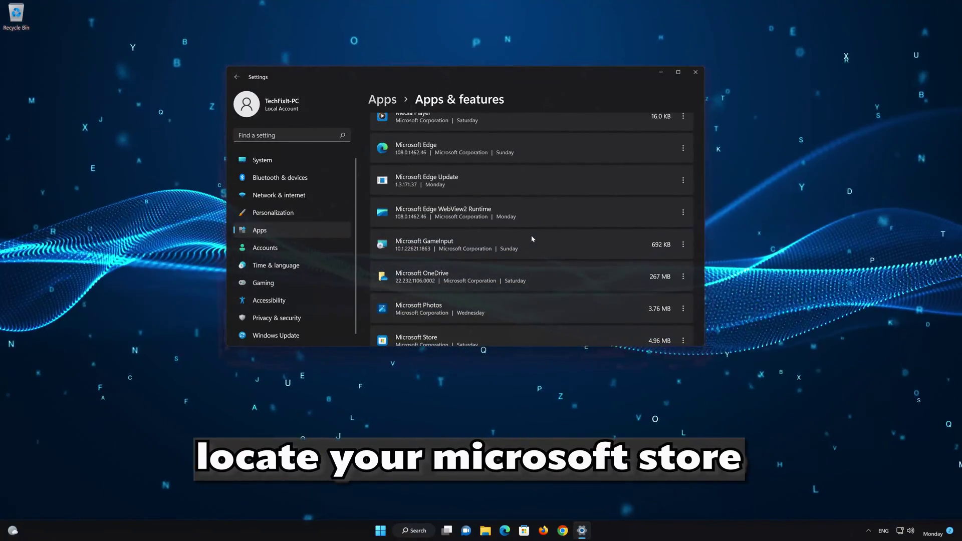
scroll(531, 235, "down", 3)
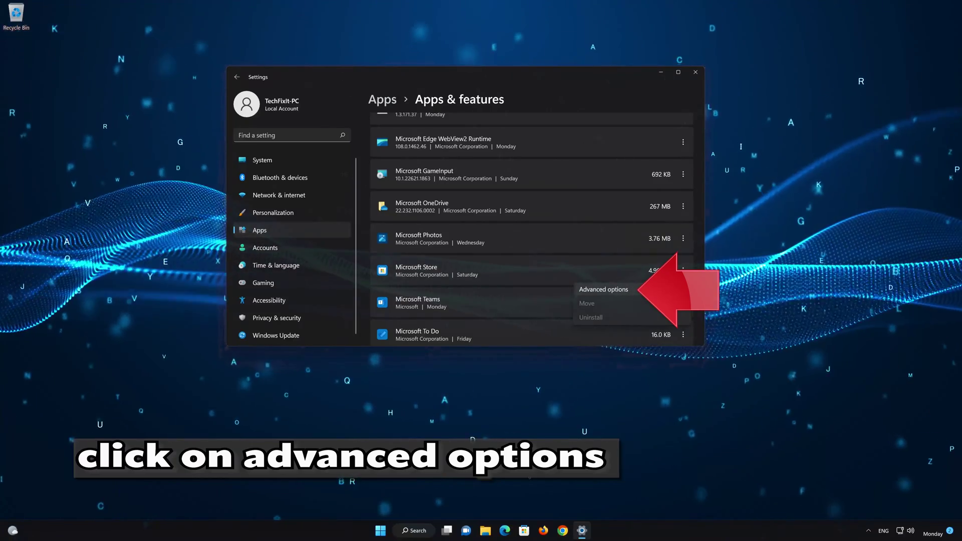
left_click(641, 289)
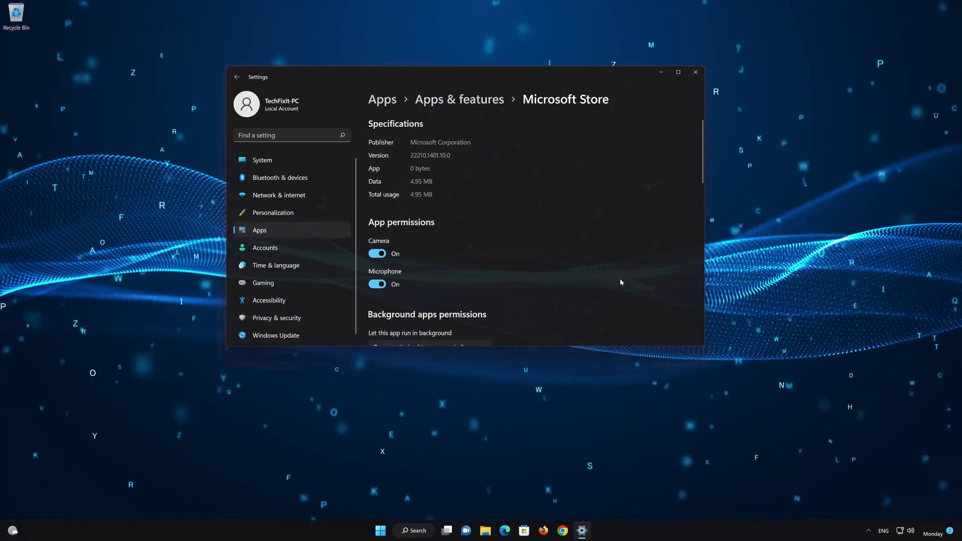
Repair the Microsoft Store app and reset it, accepting the deletion of its data
scroll(620, 282, "down", 6)
scroll(620, 282, "down", 4)
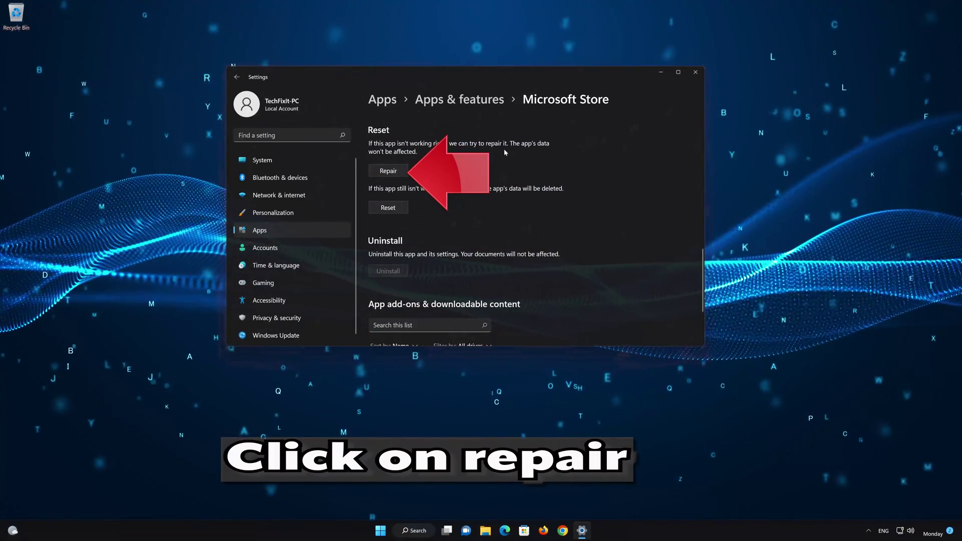
left_click(398, 171)
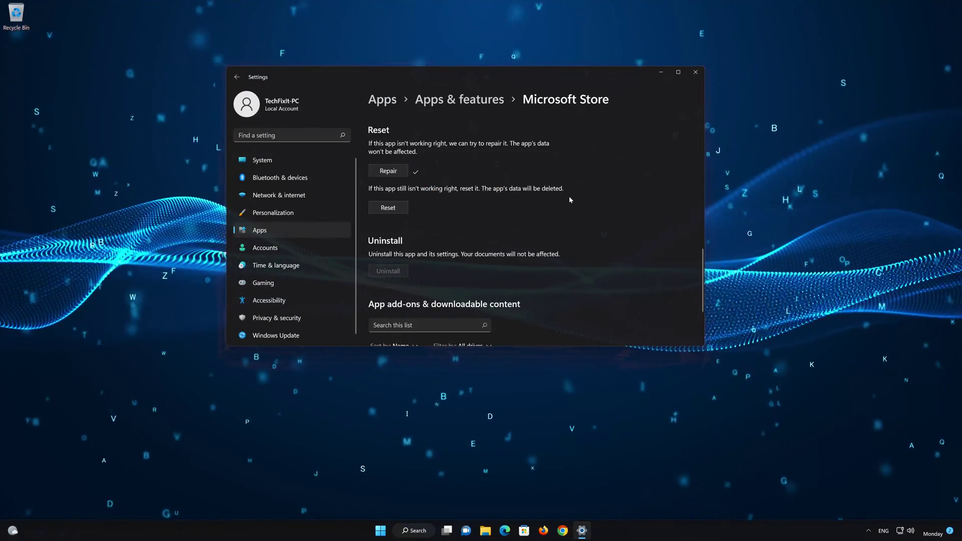
left_click(384, 209)
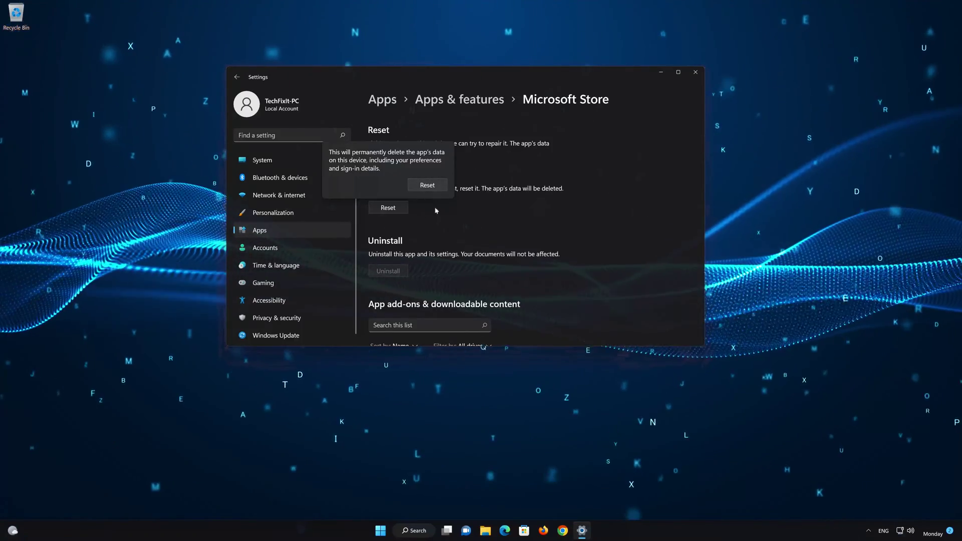
left_click(426, 186)
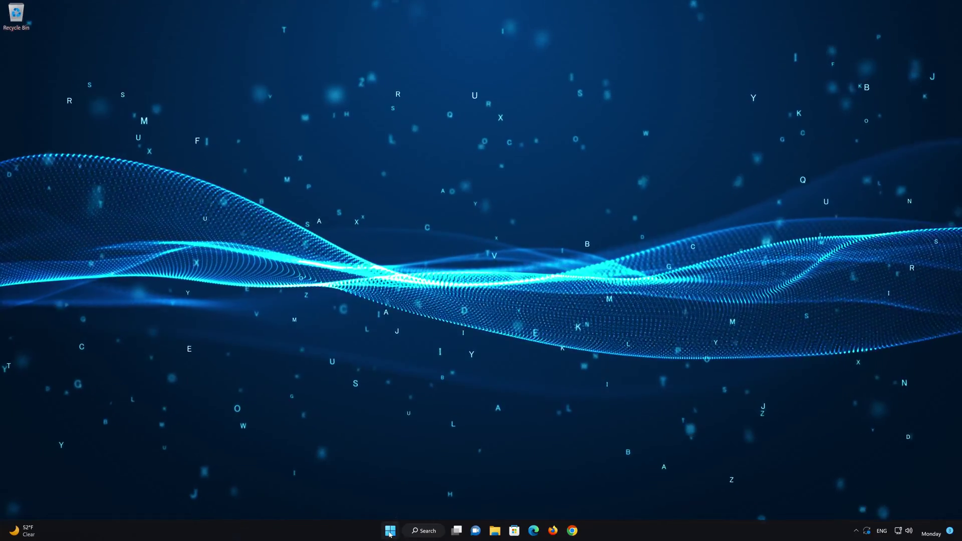
Open Windows Settings again and bring up the advanced options of the Xbox app from the installed apps list
left_click(390, 533)
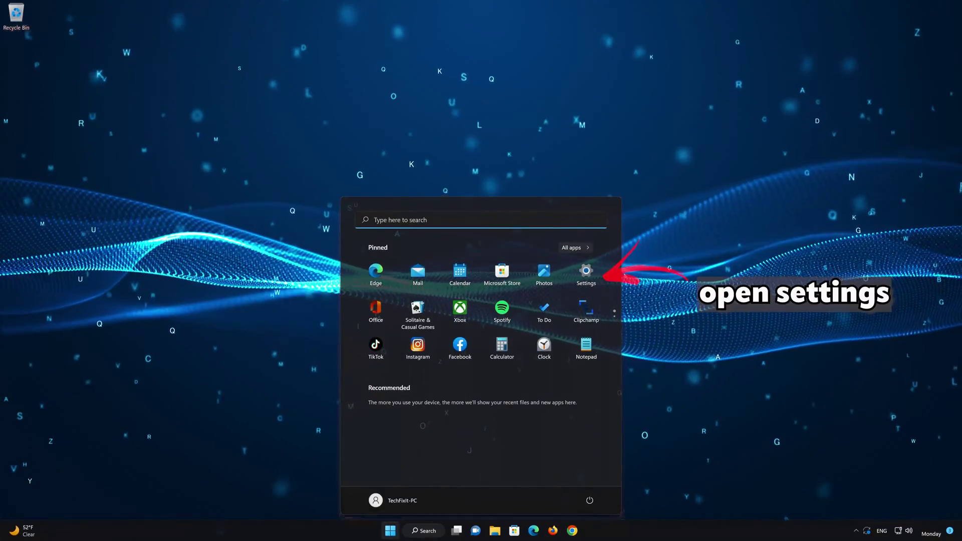
left_click(586, 273)
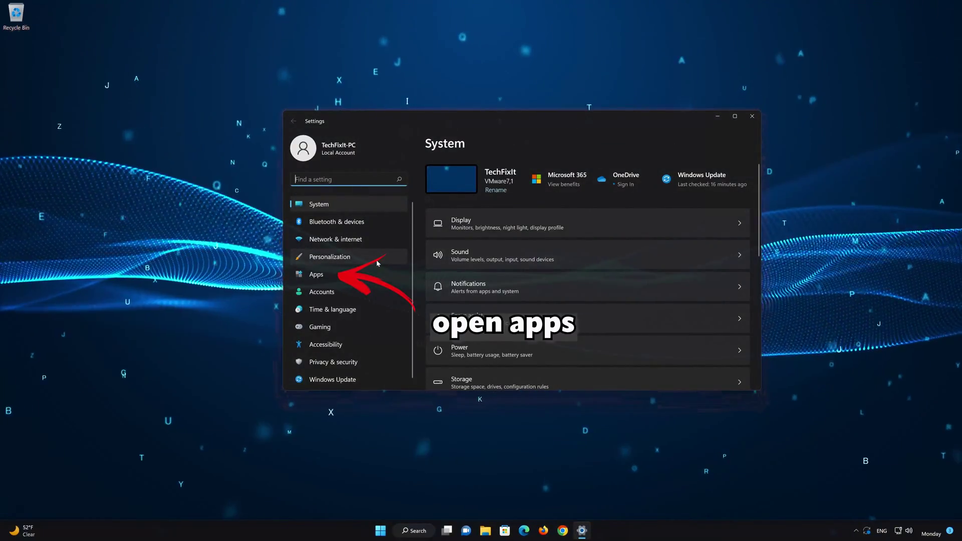
left_click(325, 277)
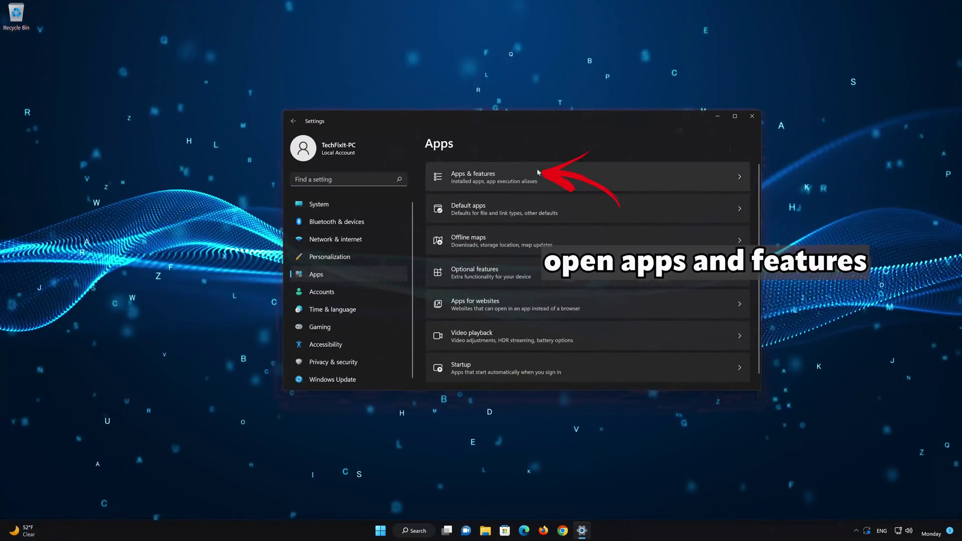
left_click(515, 181)
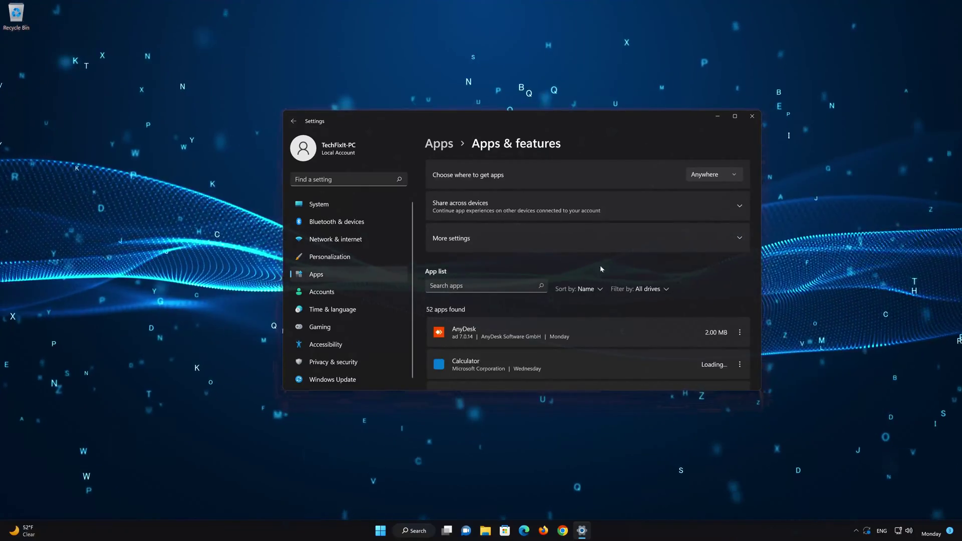
scroll(601, 290, "down", 2)
scroll(603, 299, "down", 10)
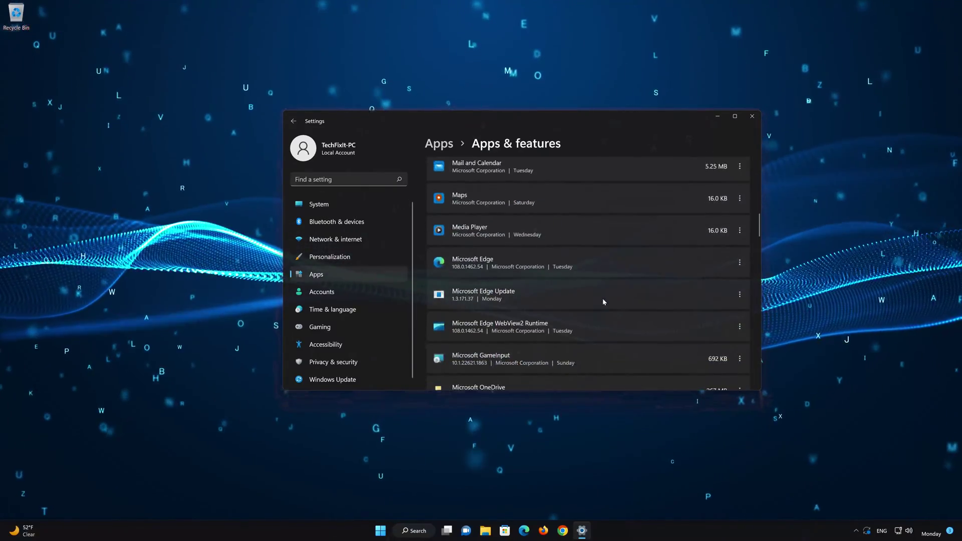
scroll(603, 301, "down", 10)
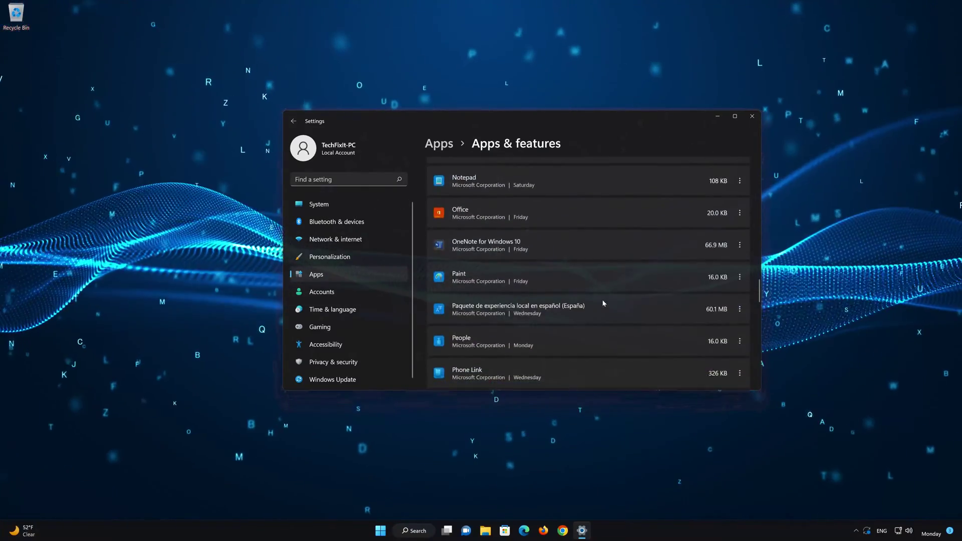
scroll(603, 302, "down", 10)
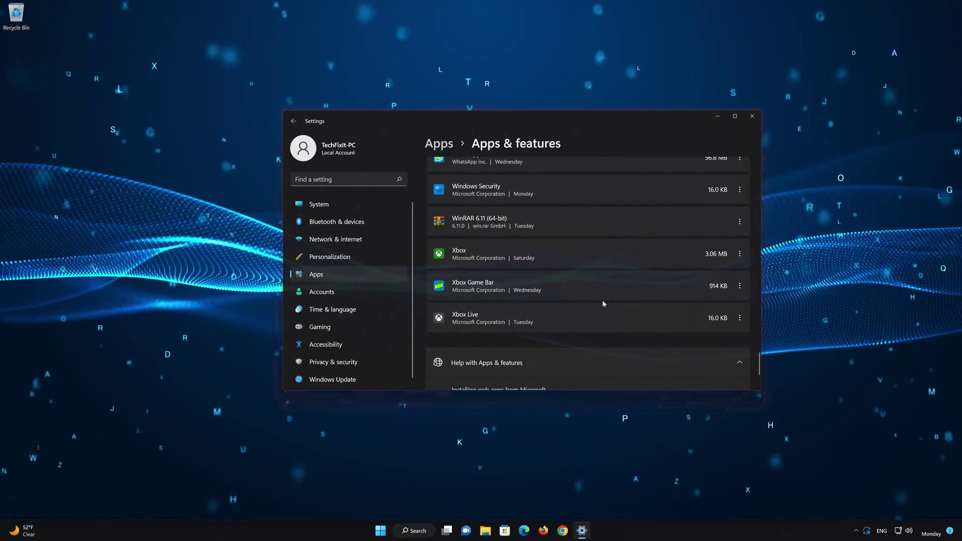
scroll(603, 303, "up", 1)
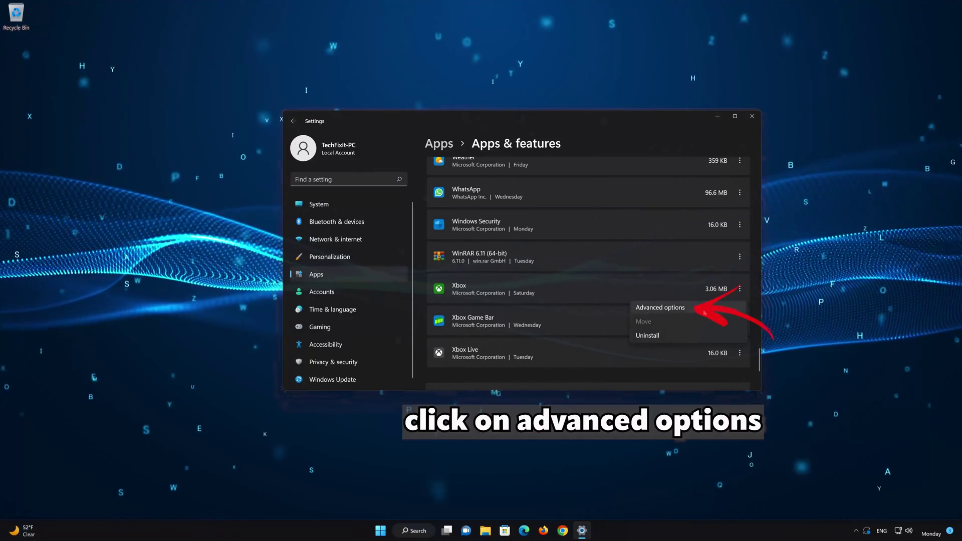
left_click(663, 309)
Repair the Xbox app and reset it, accepting the deletion of its data
scroll(660, 307, "down", 2)
scroll(660, 307, "down", 10)
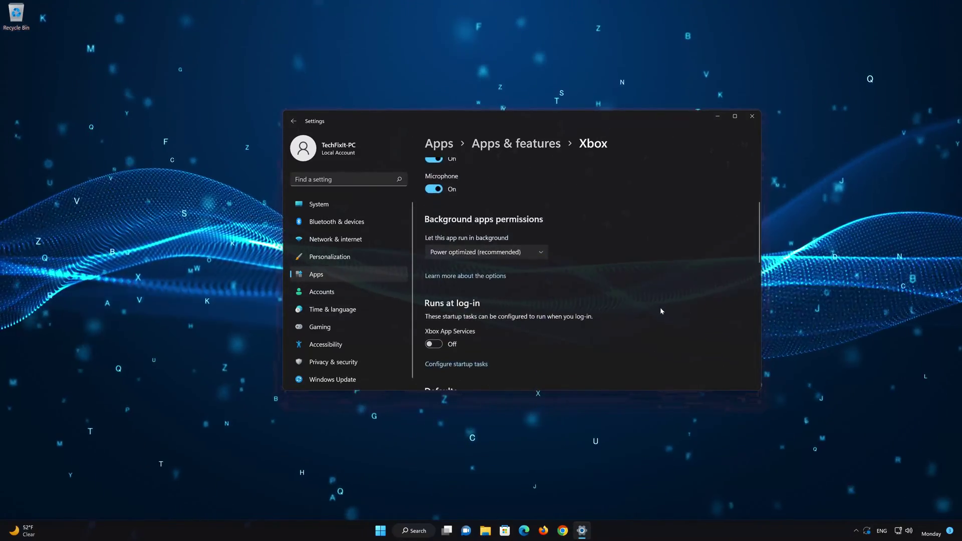
scroll(659, 307, "down", 3)
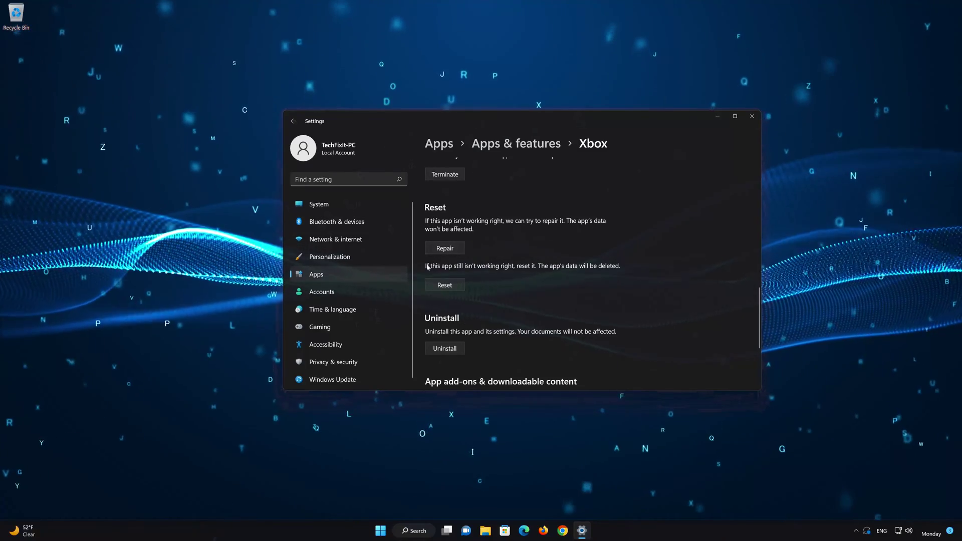
left_click(443, 254)
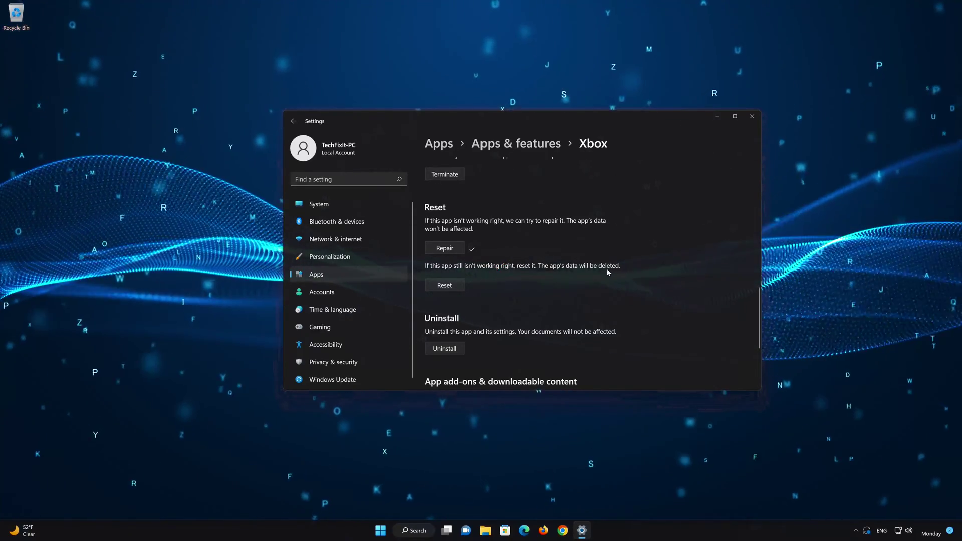
left_click(447, 285)
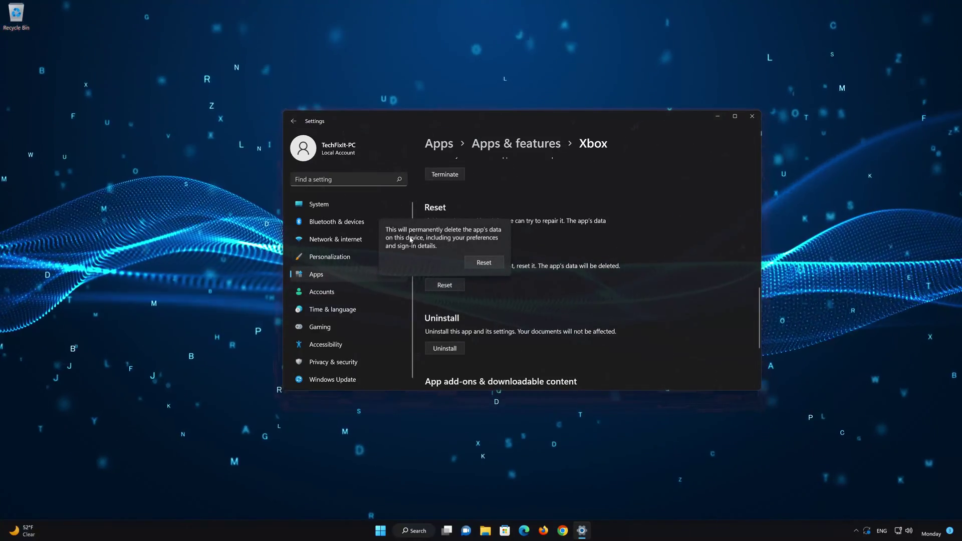
left_click(484, 263)
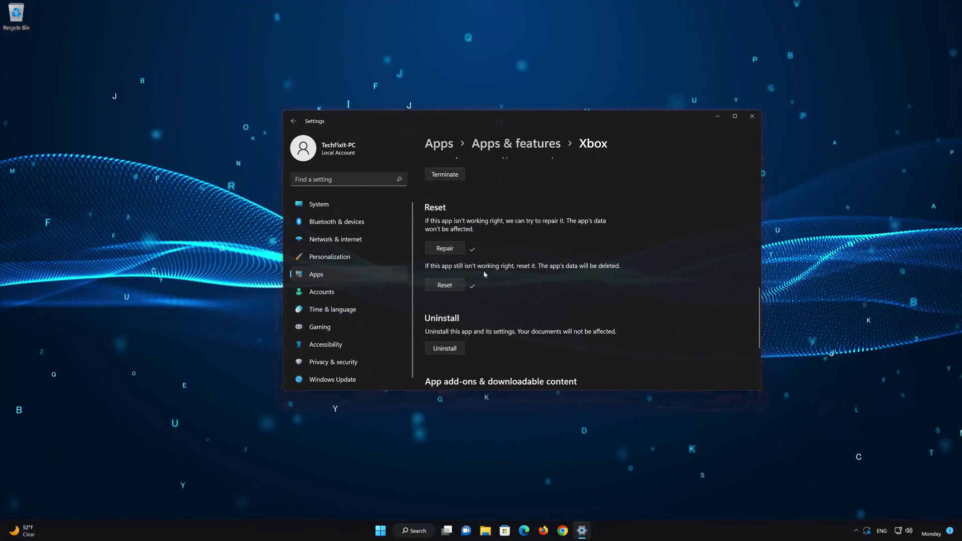
Uninstall the Xbox app, confirm its removal and close Windows Settings
scroll(484, 276, "down", 3)
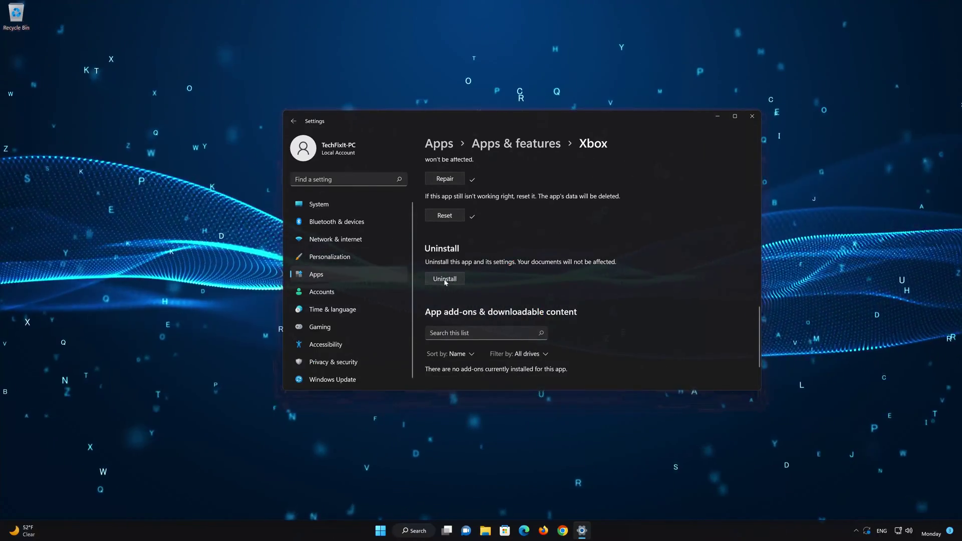
left_click(445, 279)
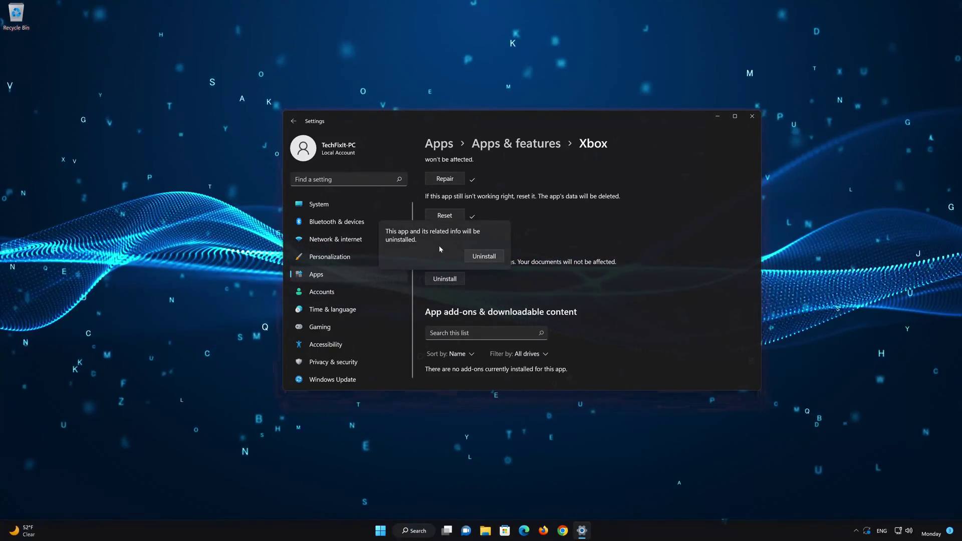
left_click(489, 259)
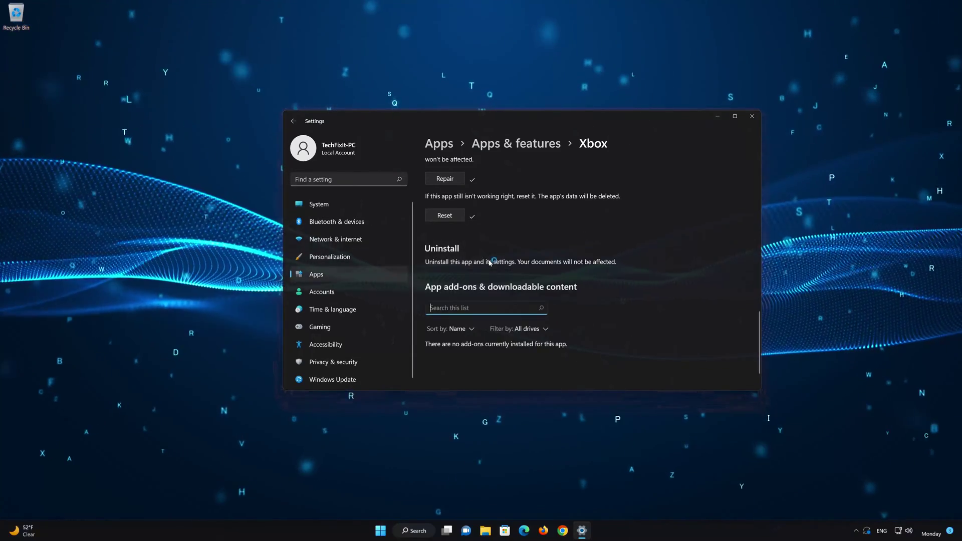
left_click(753, 118)
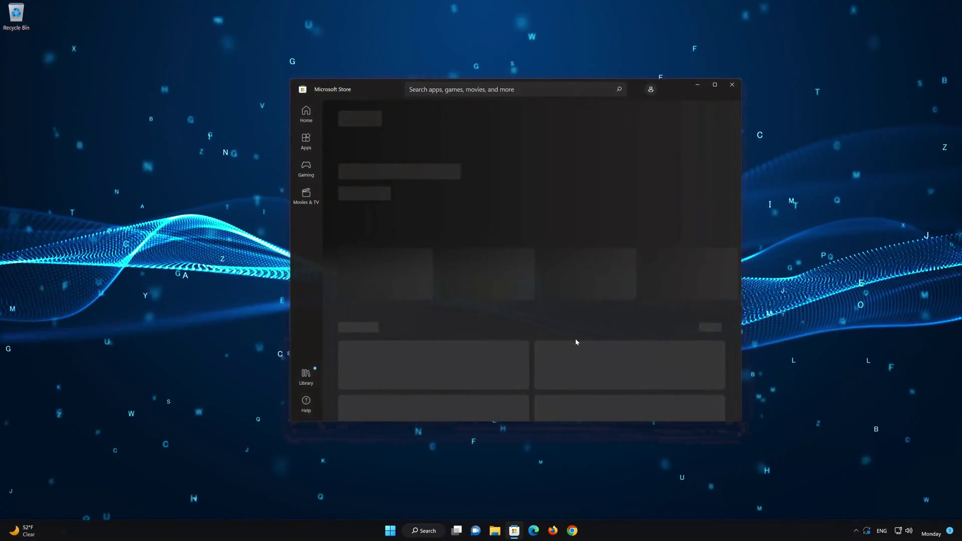
Search the Microsoft Store for xbox and install the Xbox app from its product page
left_click(511, 89)
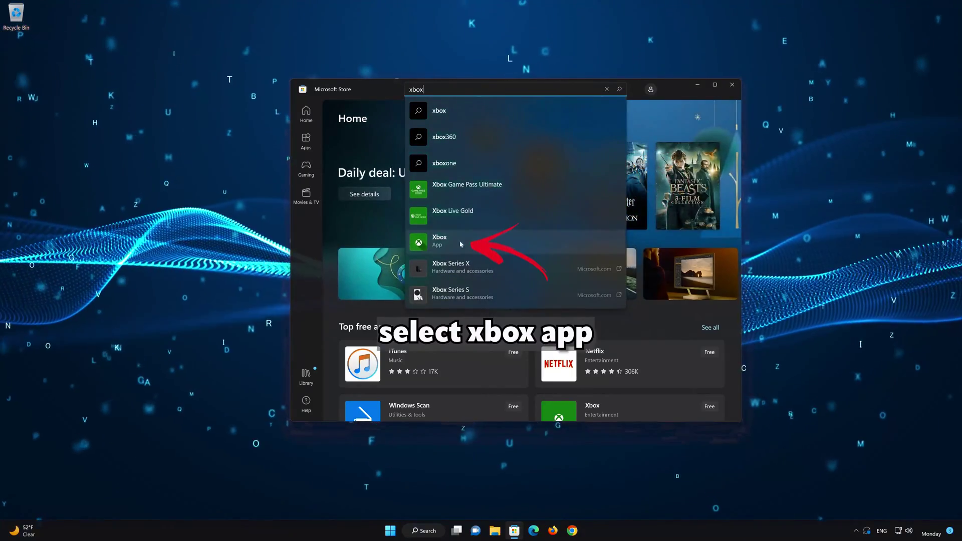
left_click(455, 241)
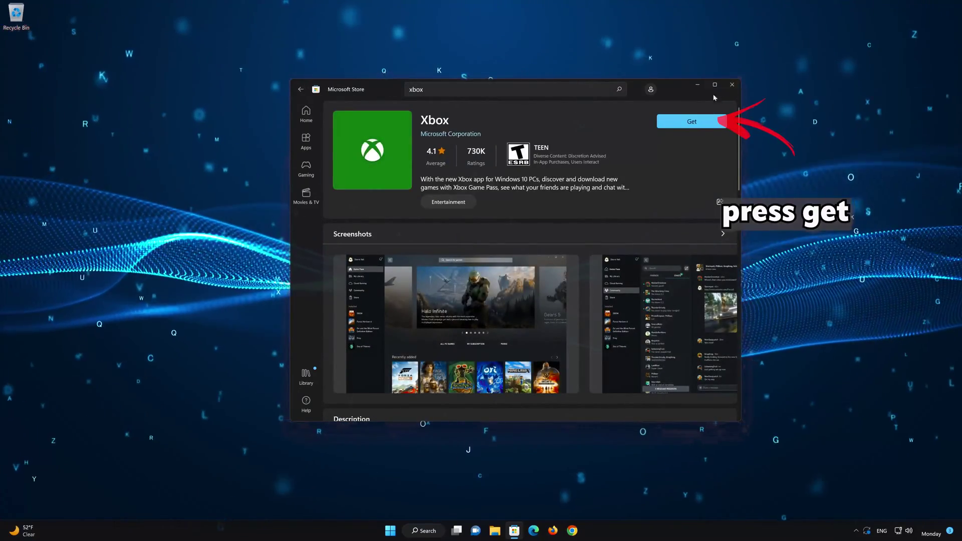
left_click(686, 125)
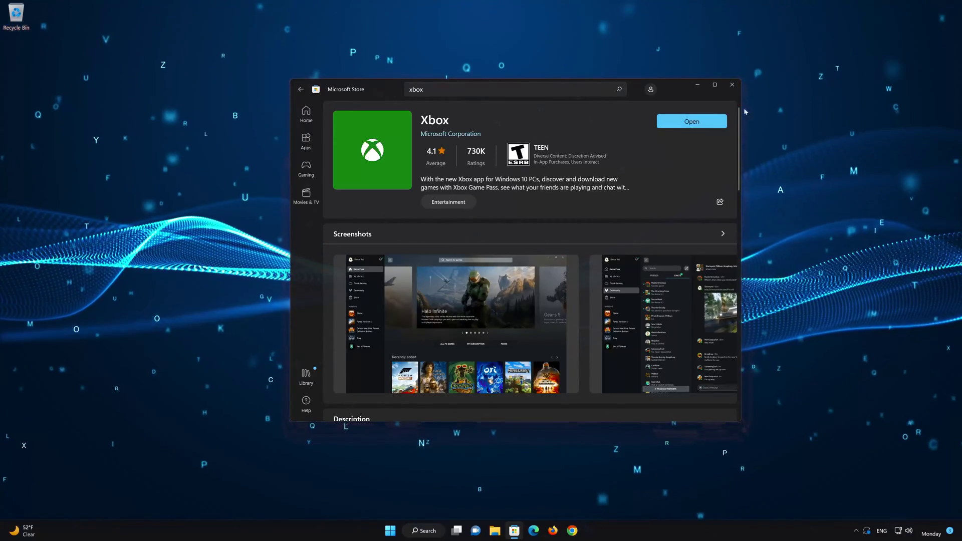
Launch the Xbox app, look through the Game Pass catalog without signing in, and close both the app and the Microsoft Store
left_click(706, 120)
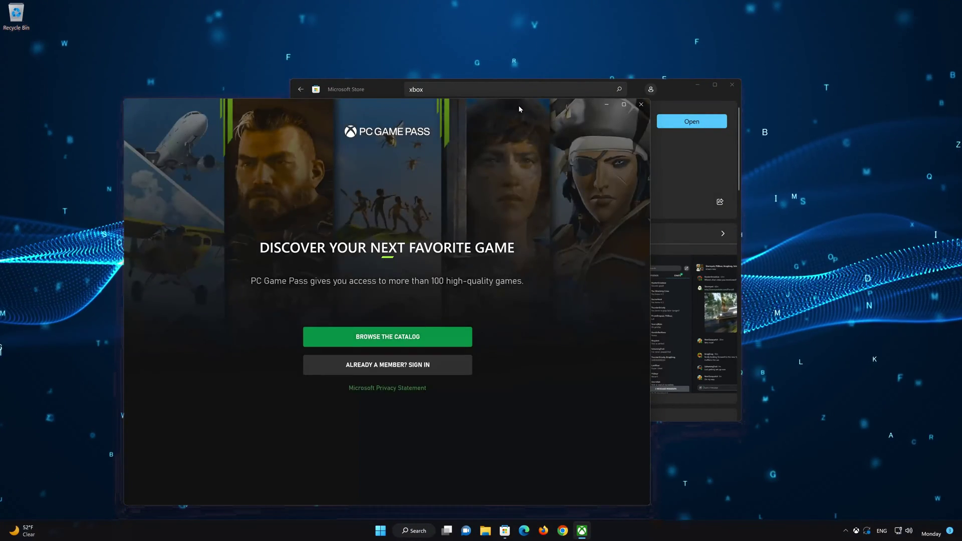
left_click_drag(519, 105, 643, 64)
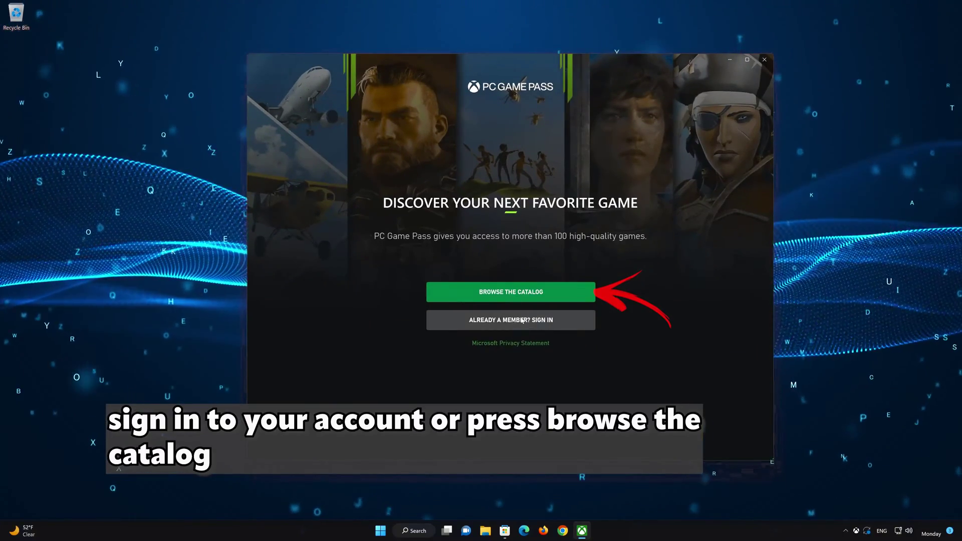
left_click(532, 291)
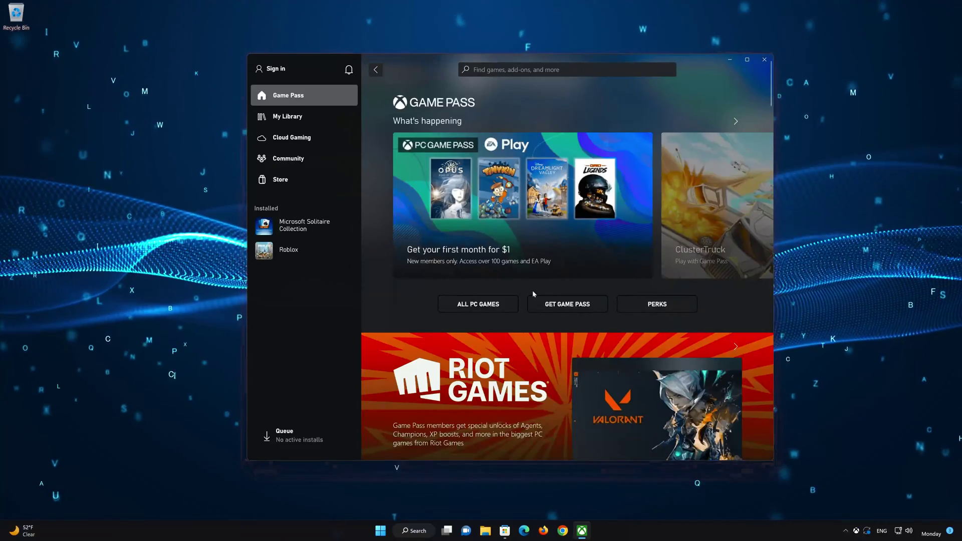
scroll(533, 294, "down", 10)
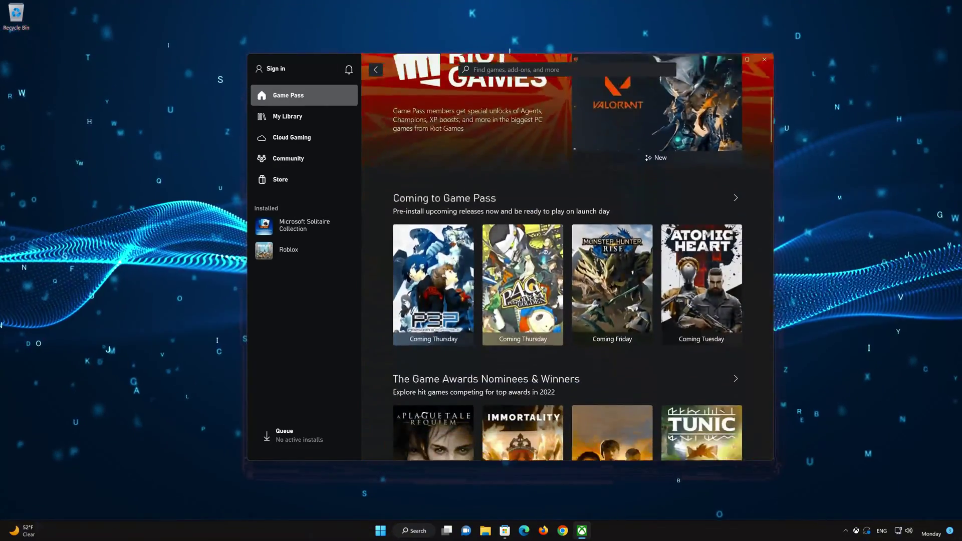
scroll(533, 295, "down", 5)
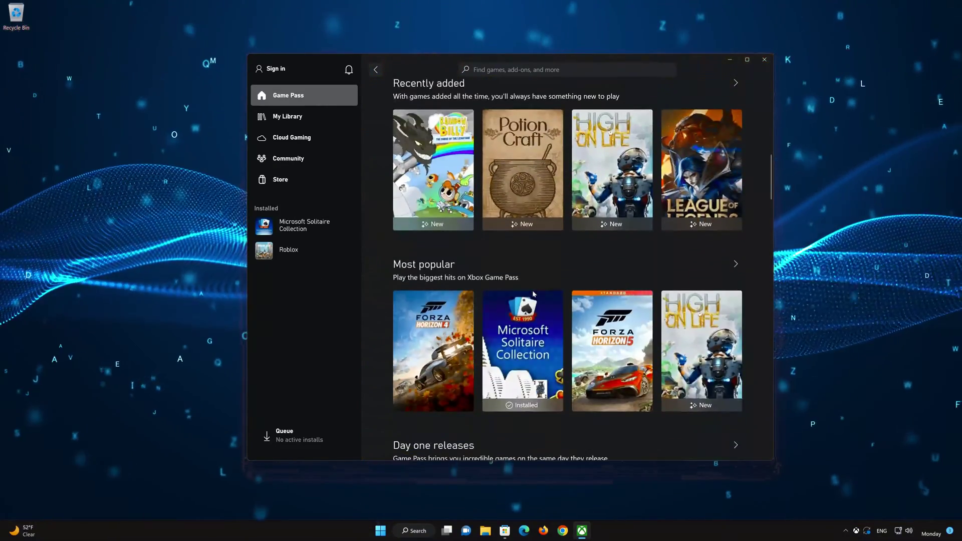
left_click(765, 61)
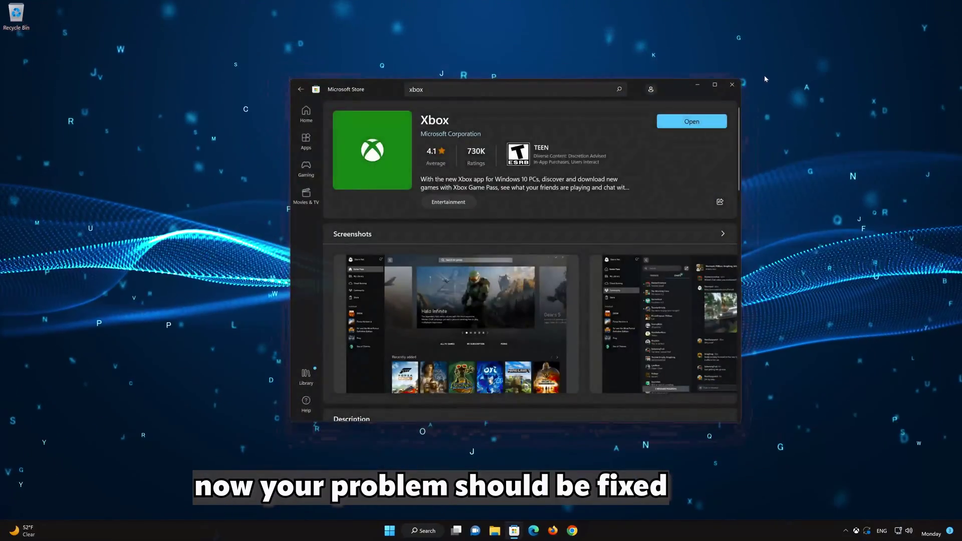
left_click(732, 85)
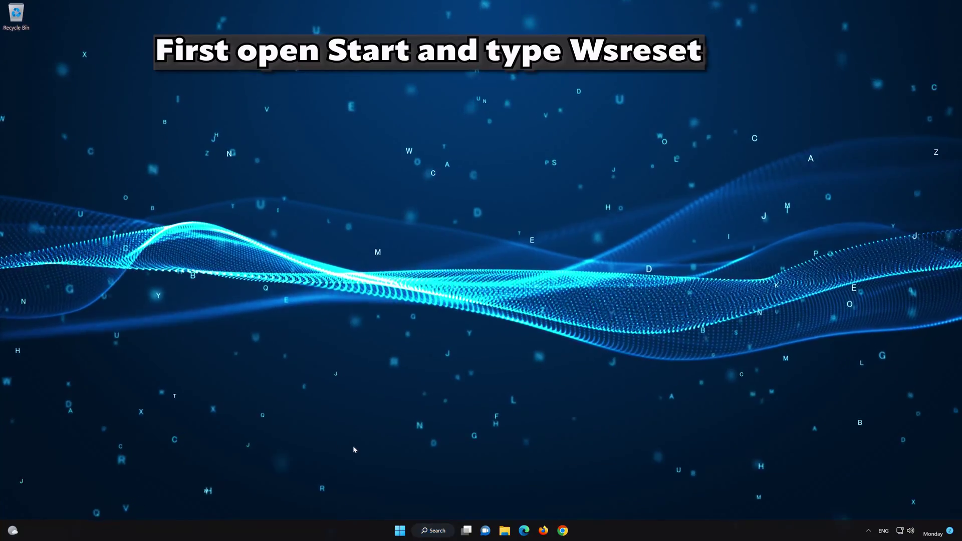
Find the wsreset command through Windows search and run it to reset the Microsoft Store cache
left_click(400, 530)
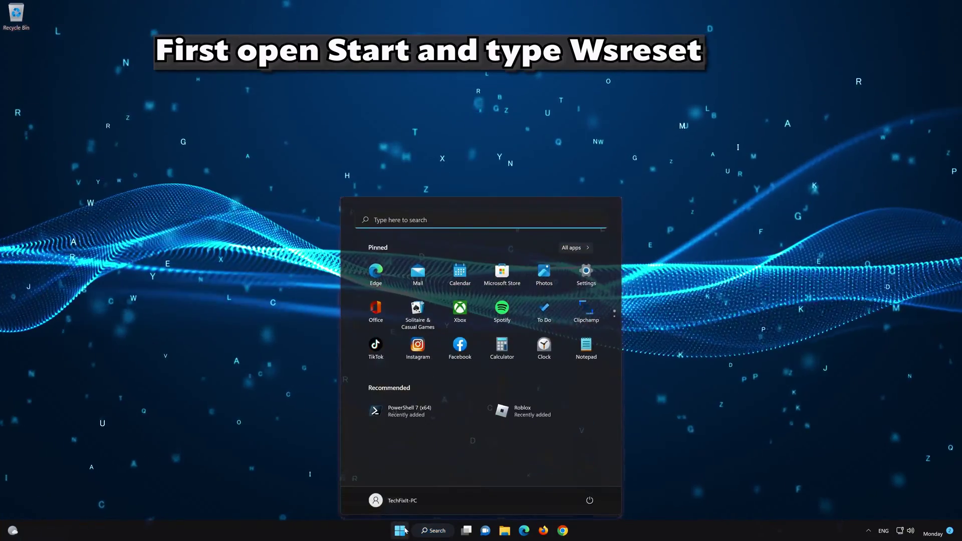
type("wsreset")
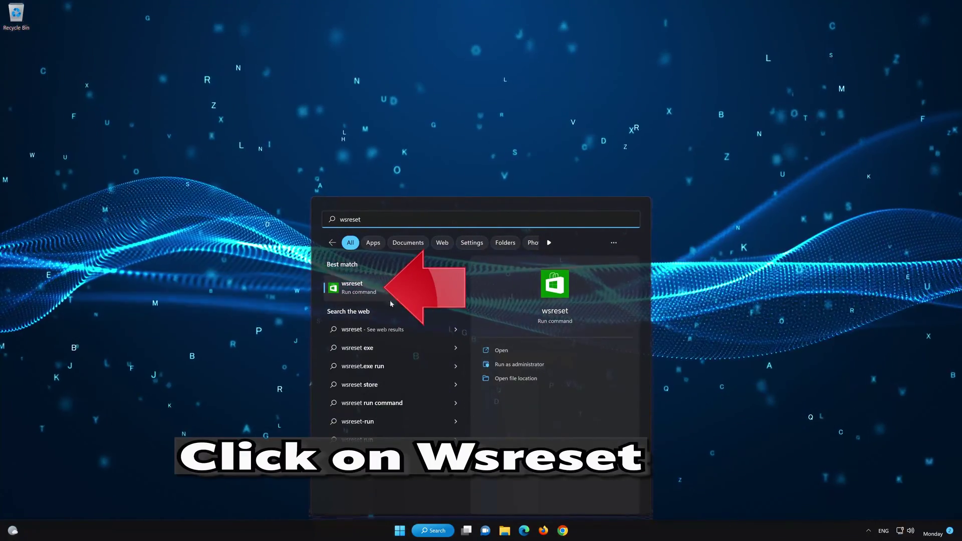
left_click(407, 290)
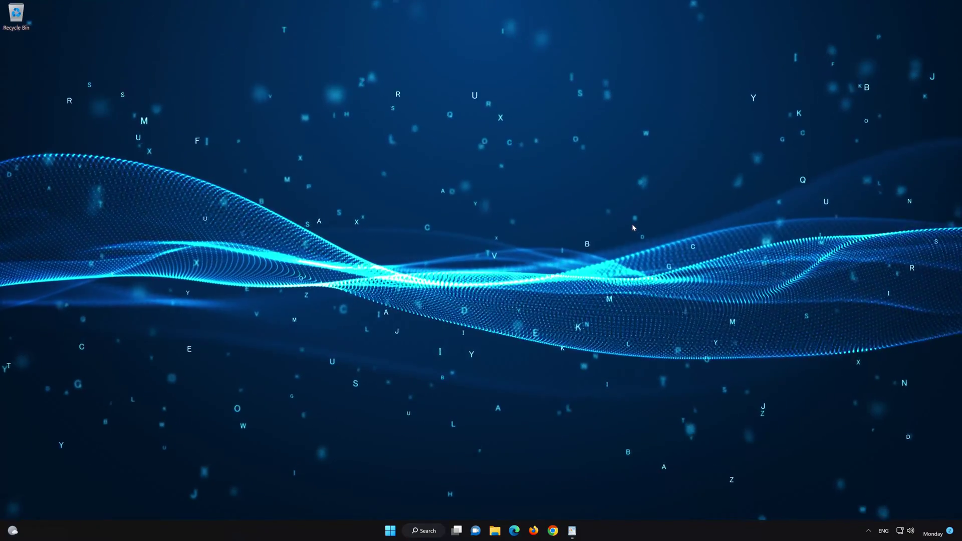
Run PowerShell 7 (x64) as administrator, allow it to make changes, and move its window toward the middle of the desktop
left_click(390, 534)
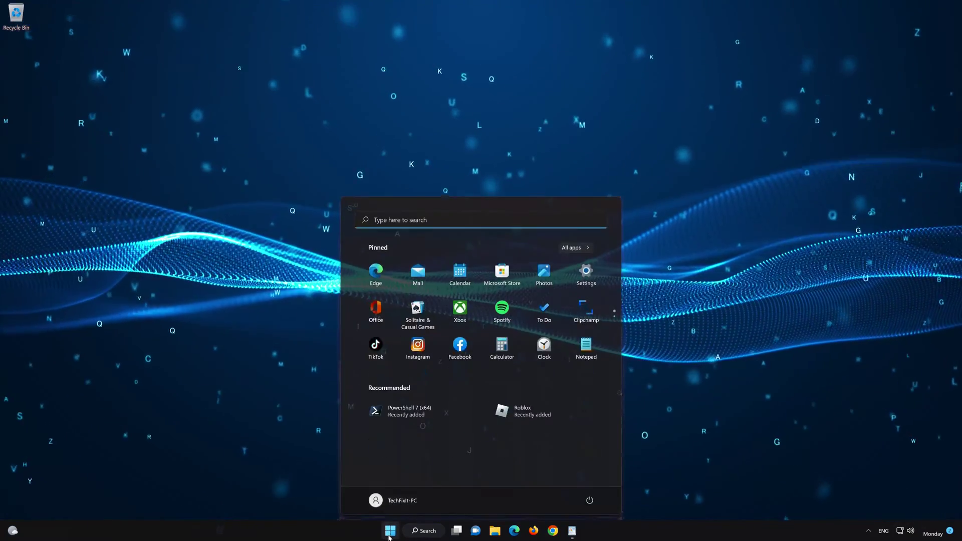
type("p")
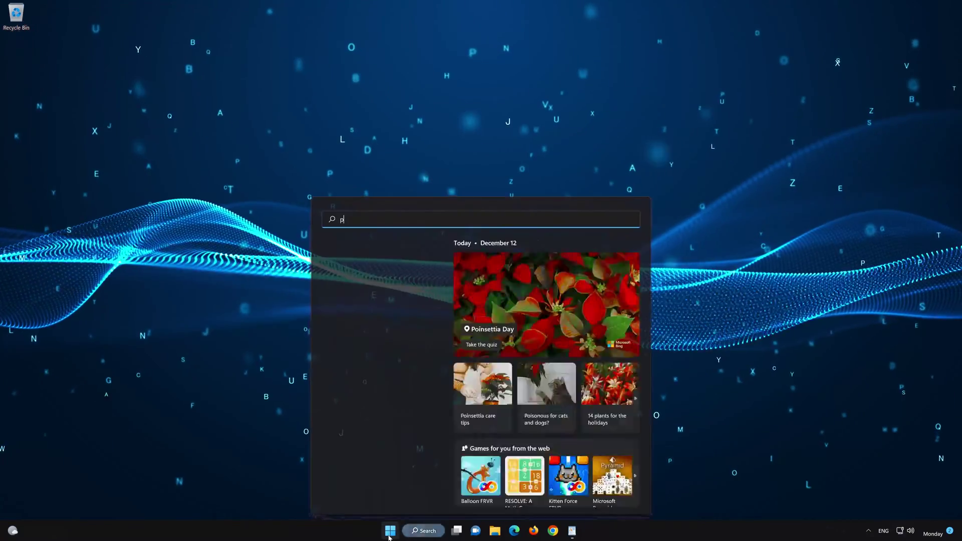
type("owershel")
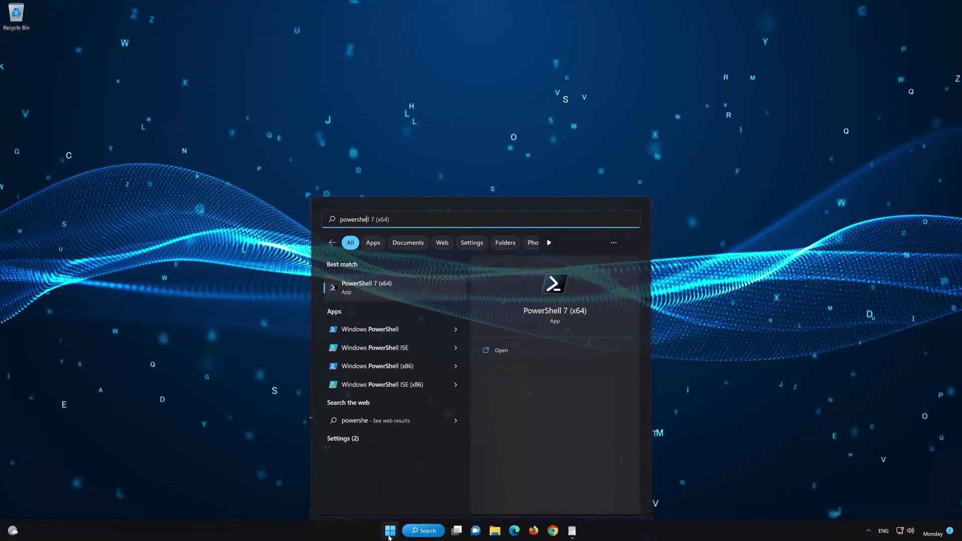
type("l")
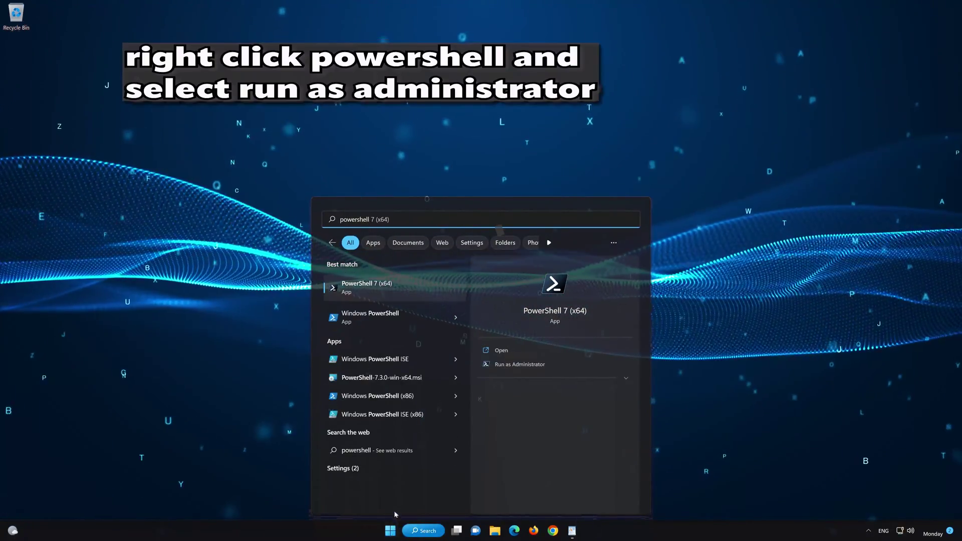
right_click(410, 288)
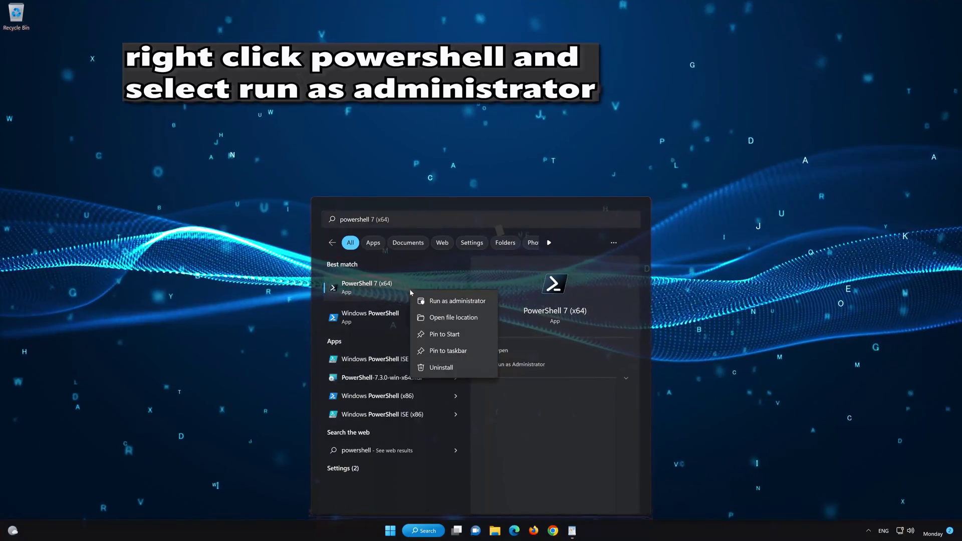
left_click(466, 302)
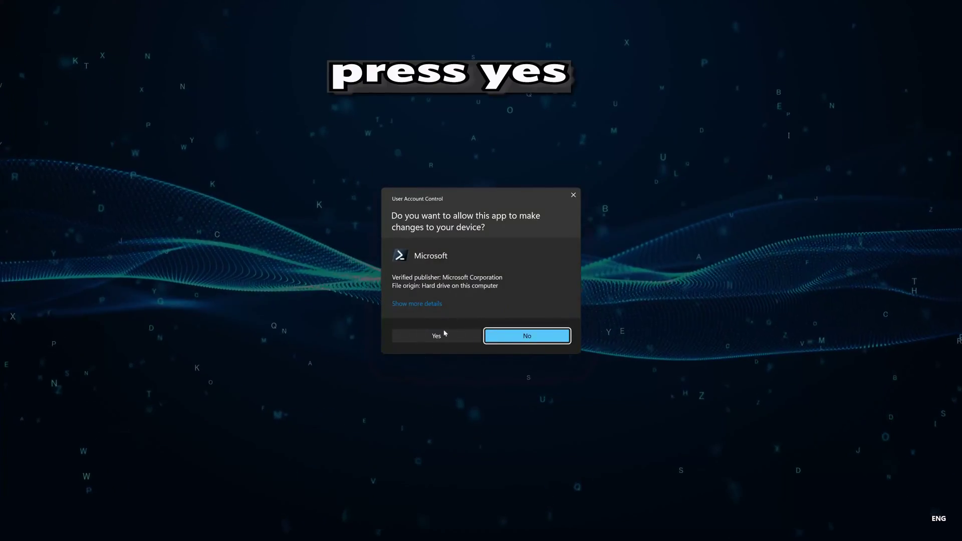
left_click(435, 337)
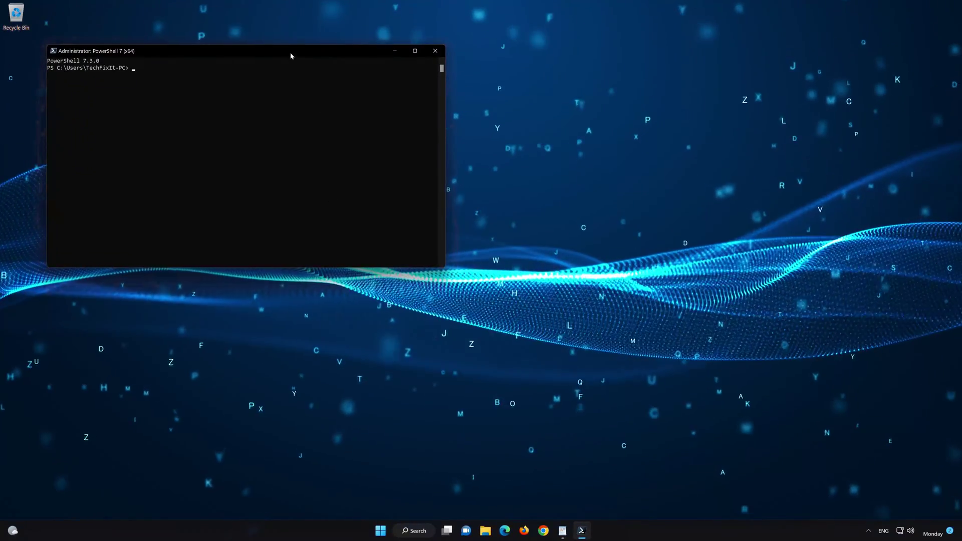
left_click_drag(290, 52, 560, 105)
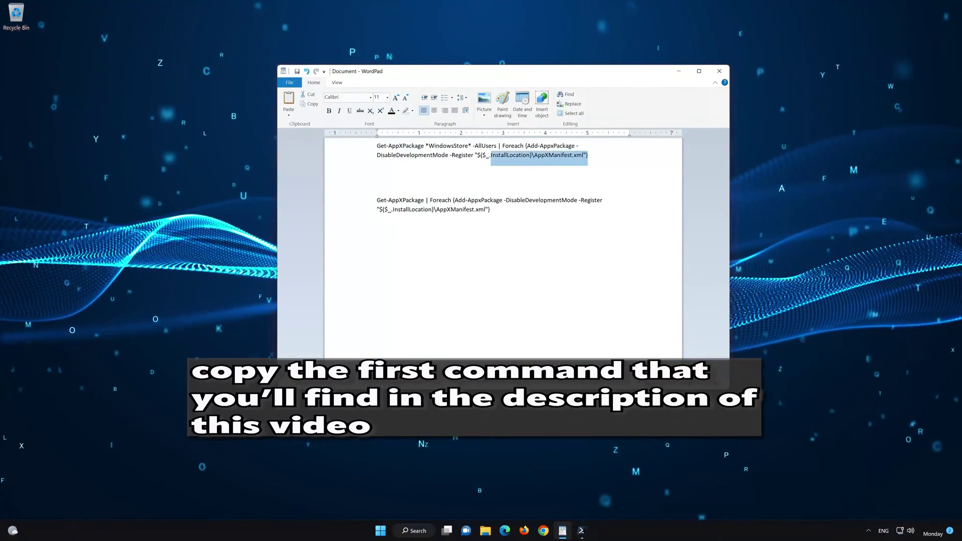
Copy the first command, Get-AppXPackage *WindowsStore* -AllUsers with its Foreach re-registration part, from the WordPad document and minimize WordPad
left_click_drag(490, 155, 389, 145)
right_click(395, 150)
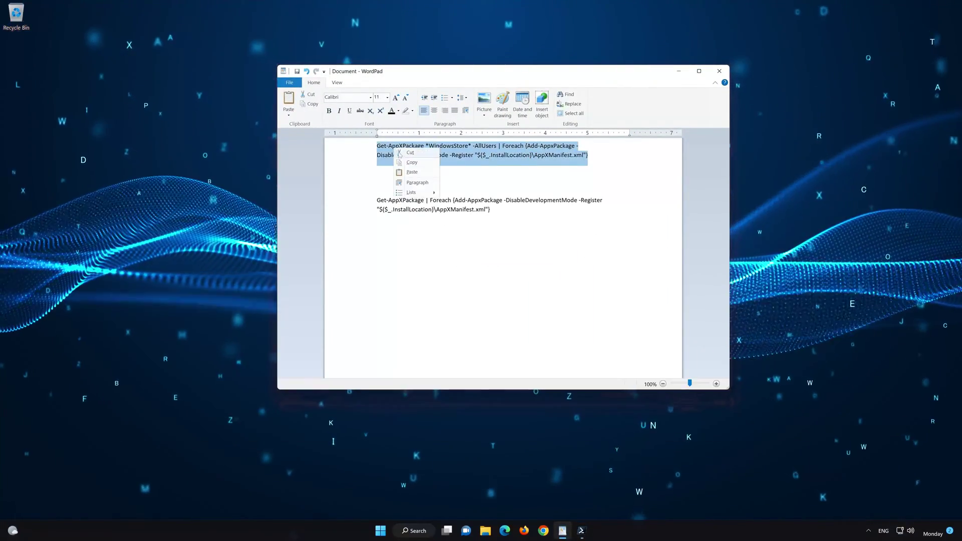
left_click(412, 163)
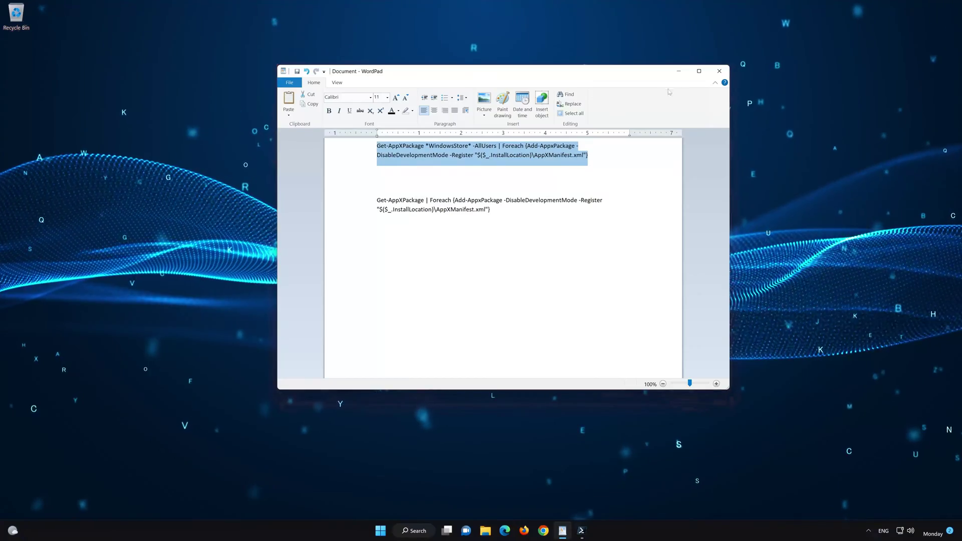
left_click(681, 72)
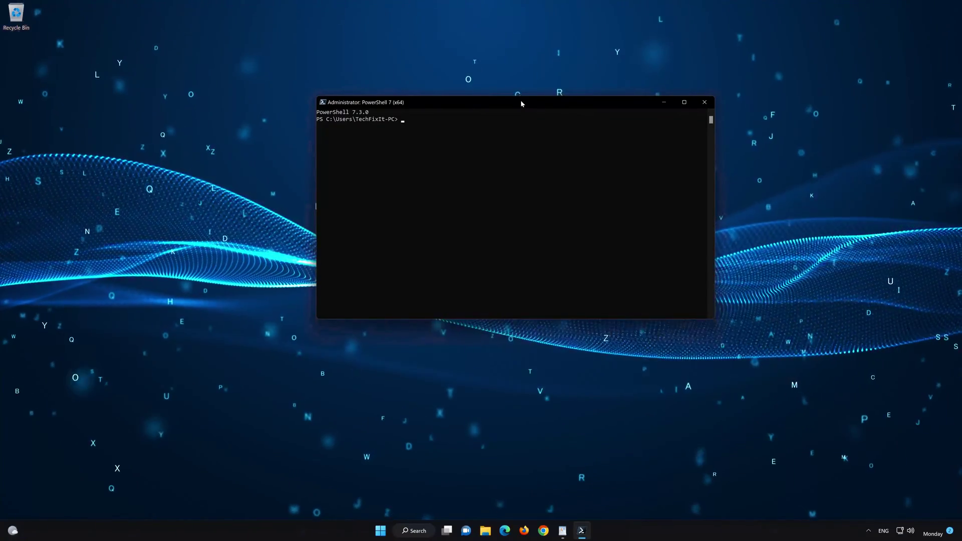
Paste the copied *WindowsStore* re-registration command into the administrator PowerShell window and run it
right_click(521, 103)
mouse_move(548, 170)
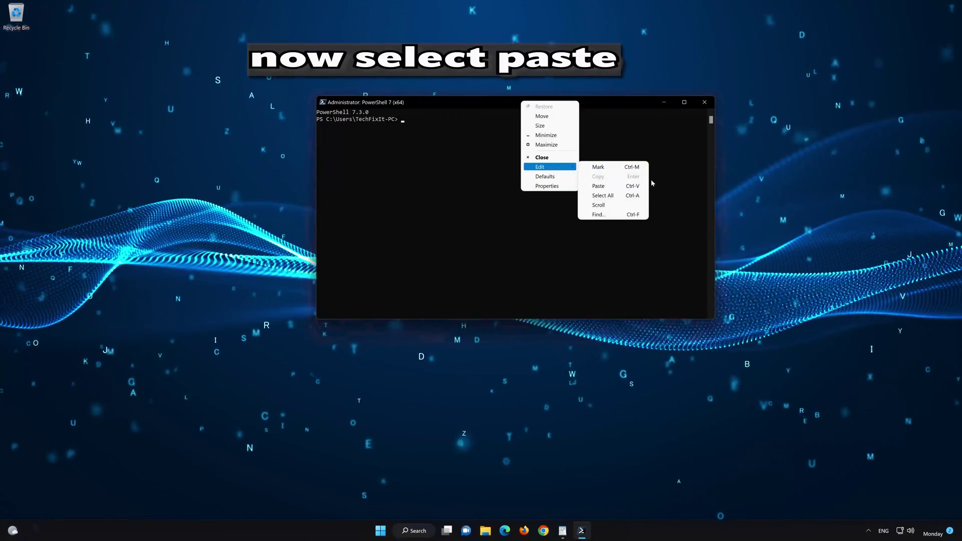
left_click(625, 185)
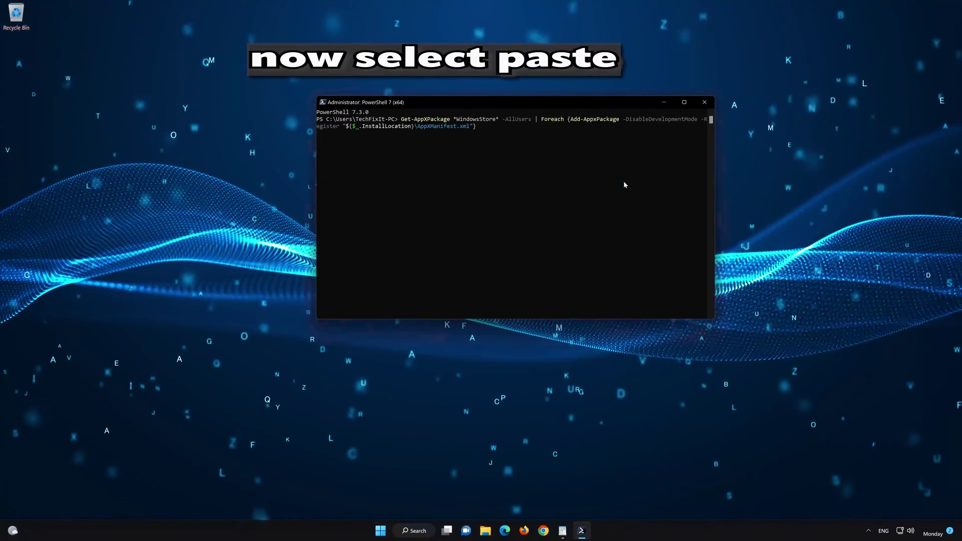
key("Return")
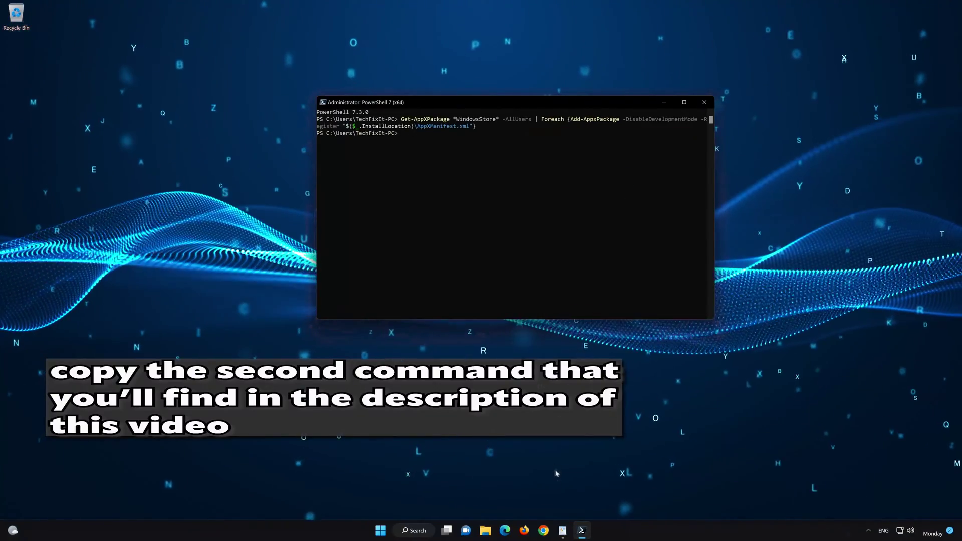
Copy WordPad's second command, which re-registers every package with Get-AppXPackage | Foreach, run it in PowerShell and end the session with exit
left_click(563, 531)
left_click_drag(490, 214, 389, 202)
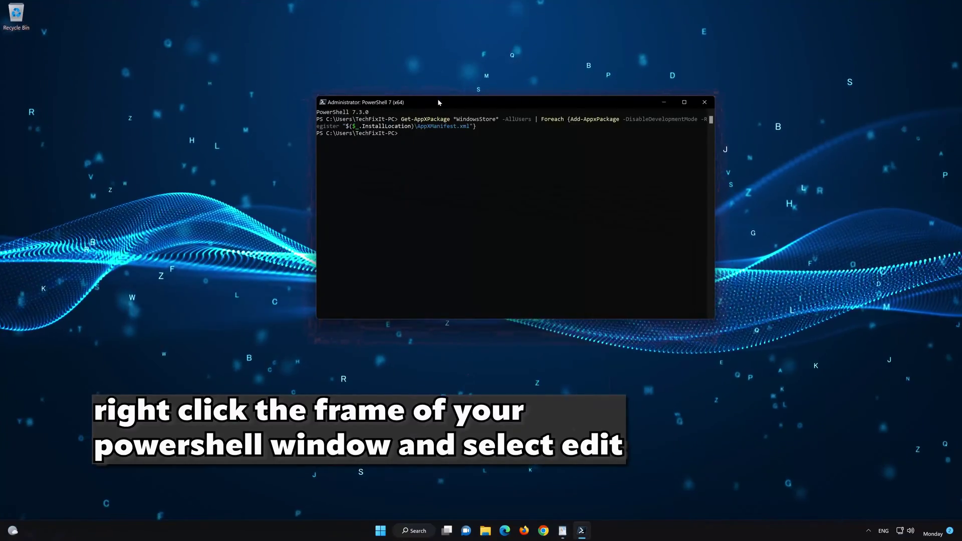
right_click(438, 99)
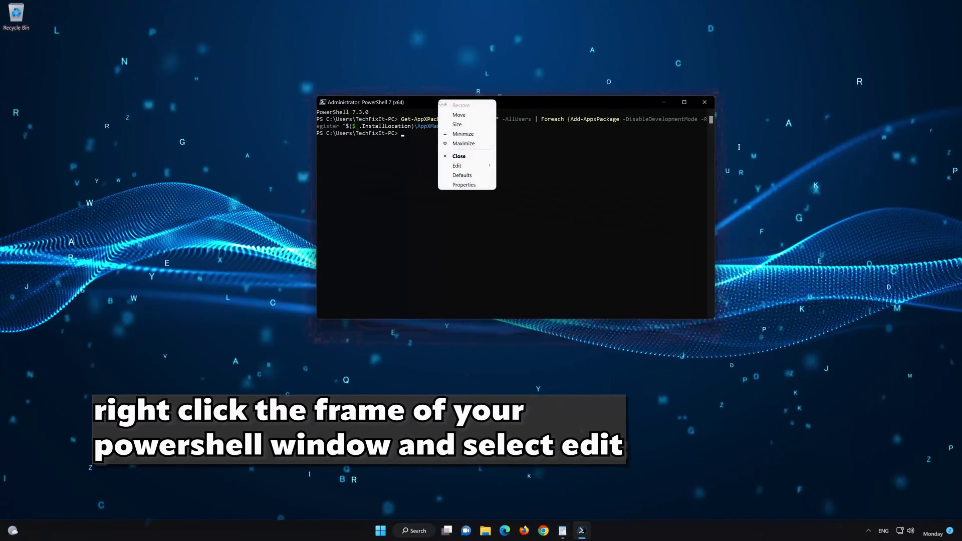
mouse_move(466, 165)
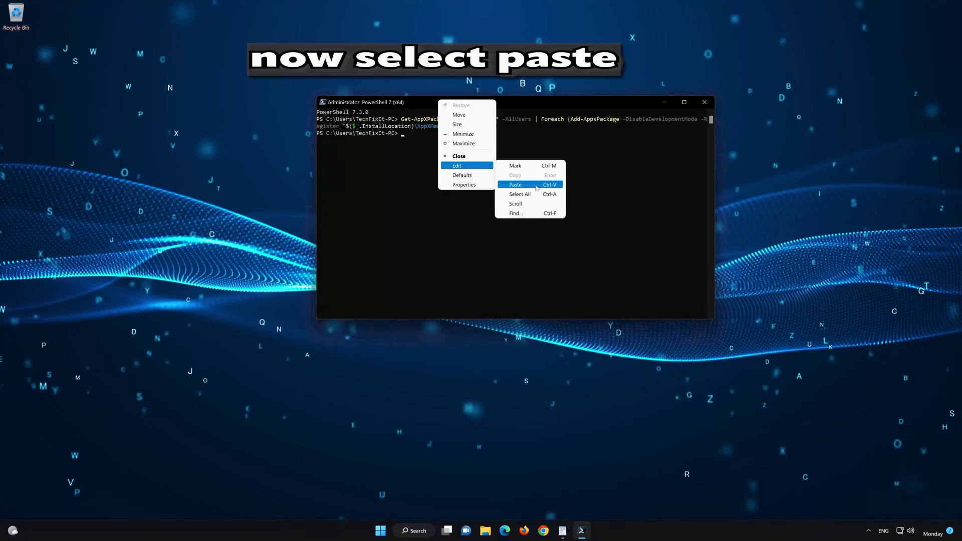
left_click(516, 184)
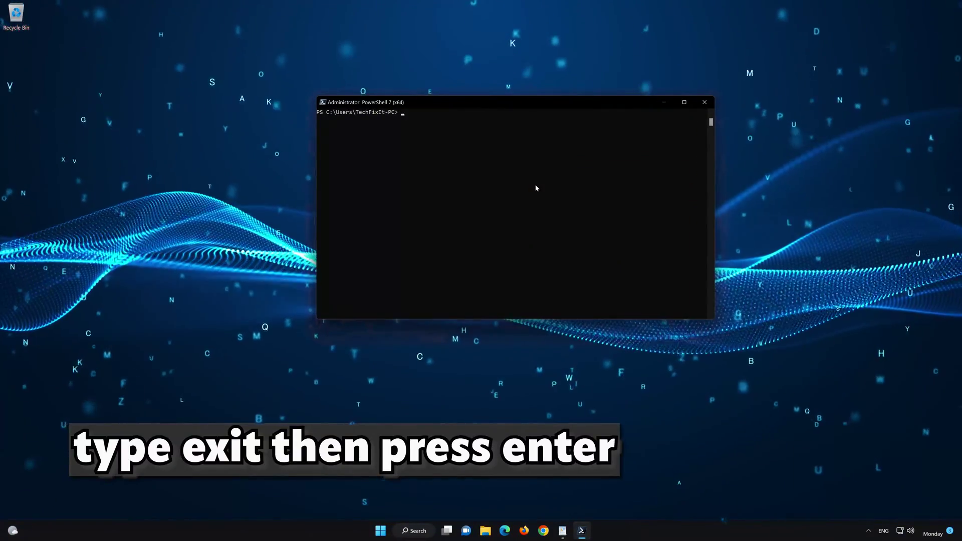
type("xit")
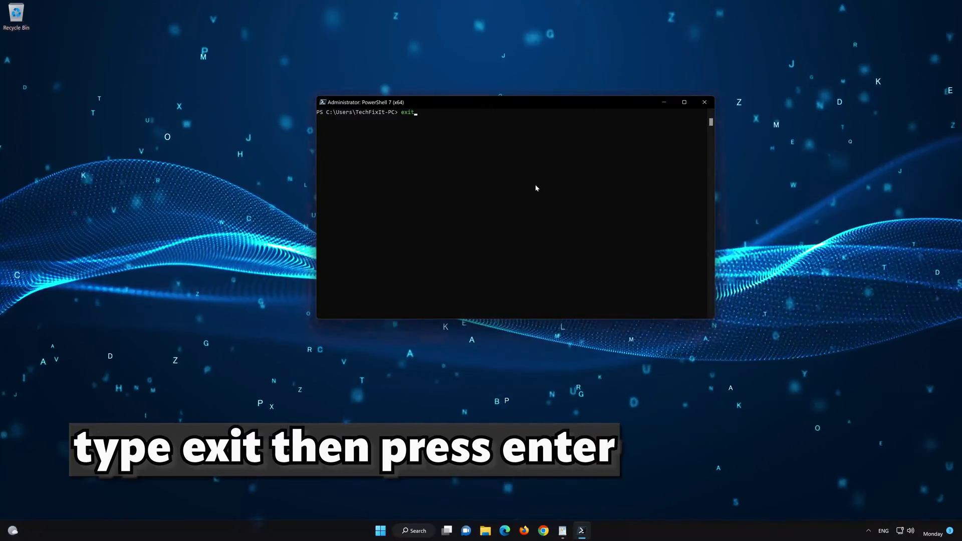
key("Return")
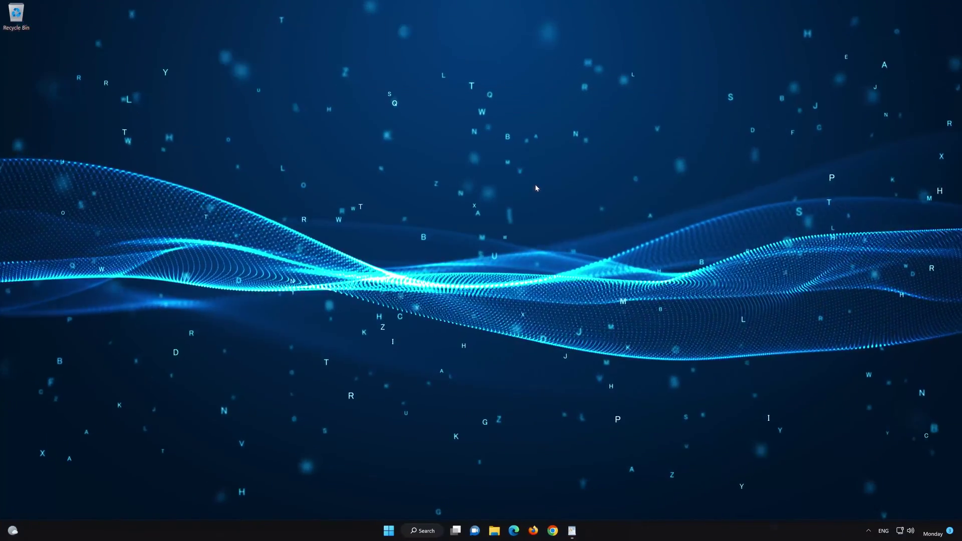
Find Microsoft Store through Windows search, pin it to the taskbar and open the Store
left_click(390, 534)
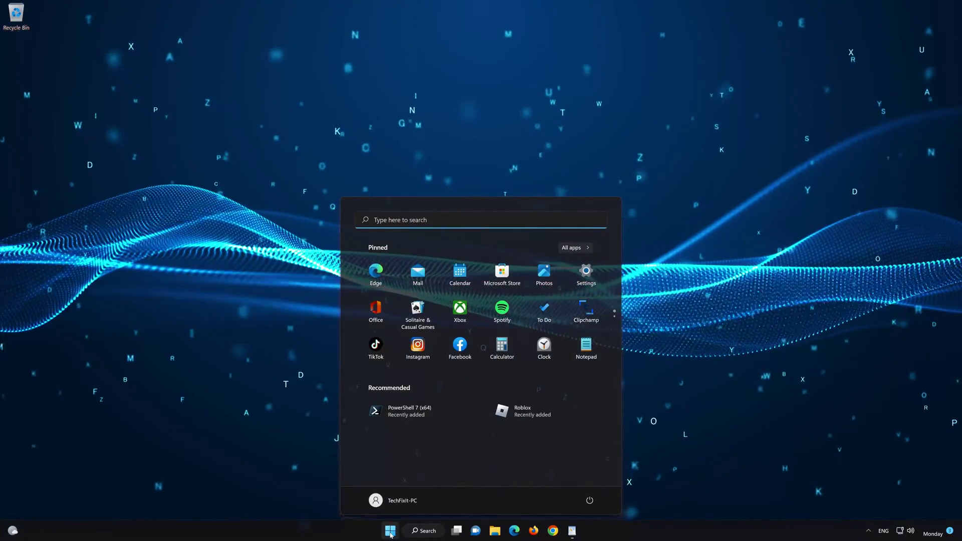
type("microsoft Store")
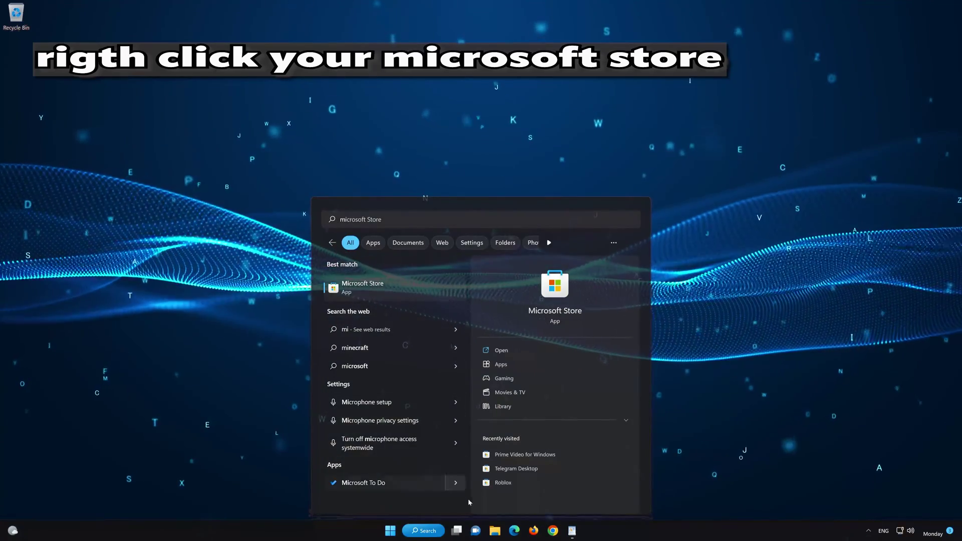
right_click(440, 290)
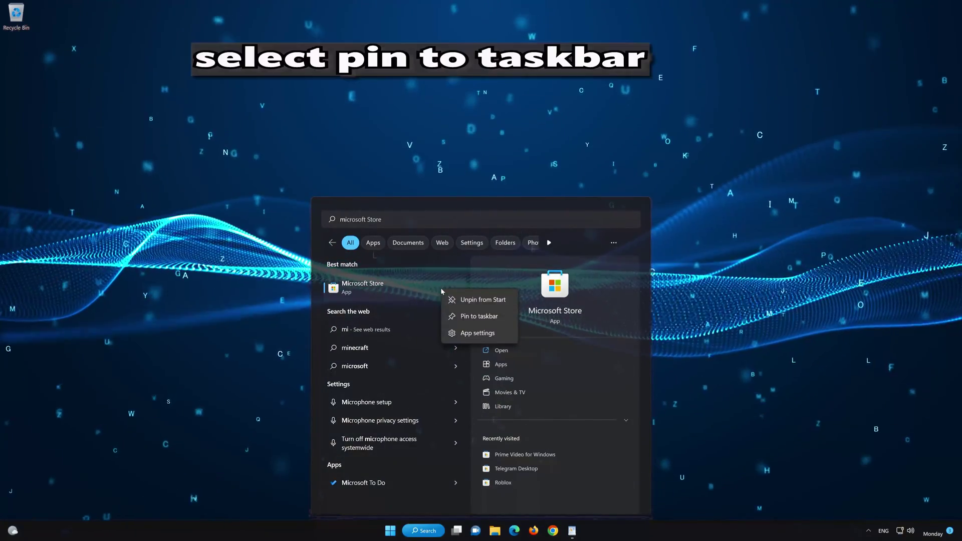
left_click(478, 316)
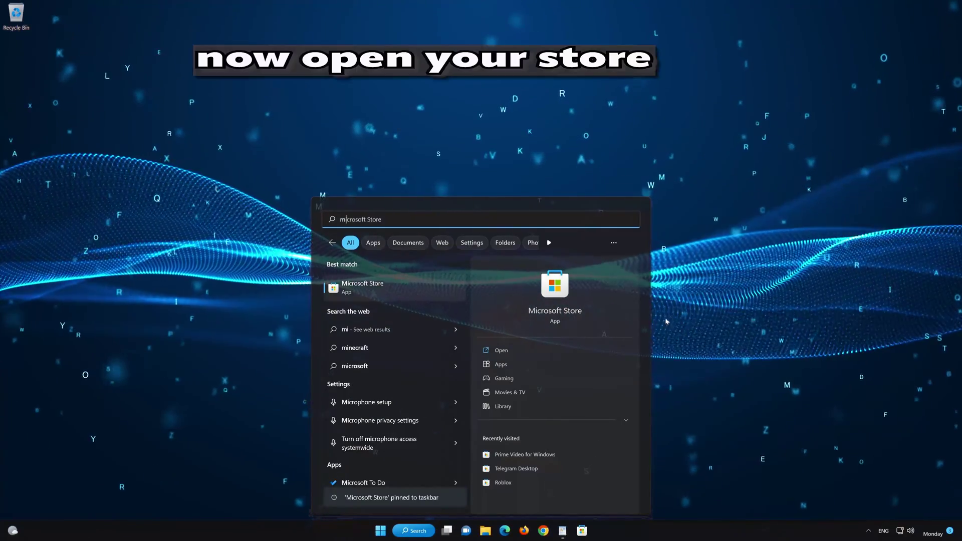
left_click(665, 317)
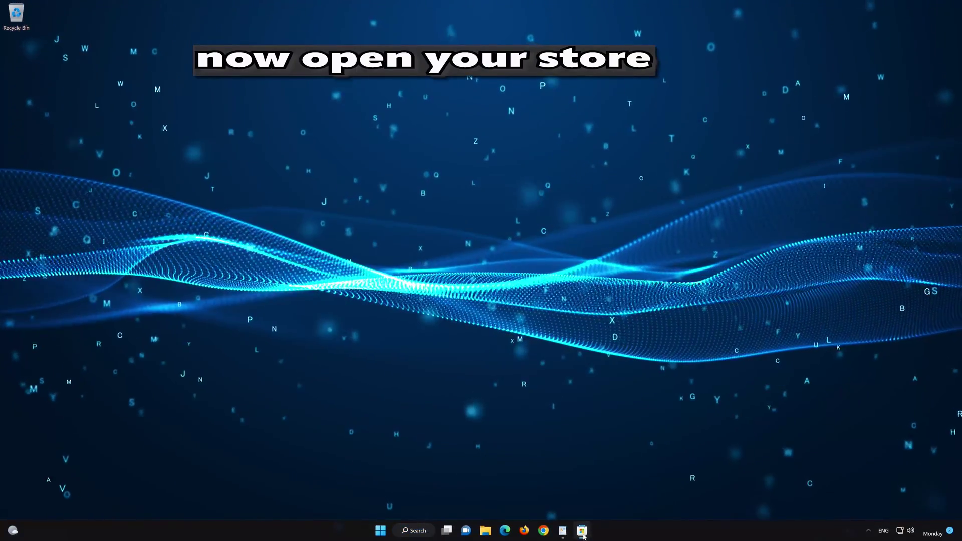
left_click(582, 533)
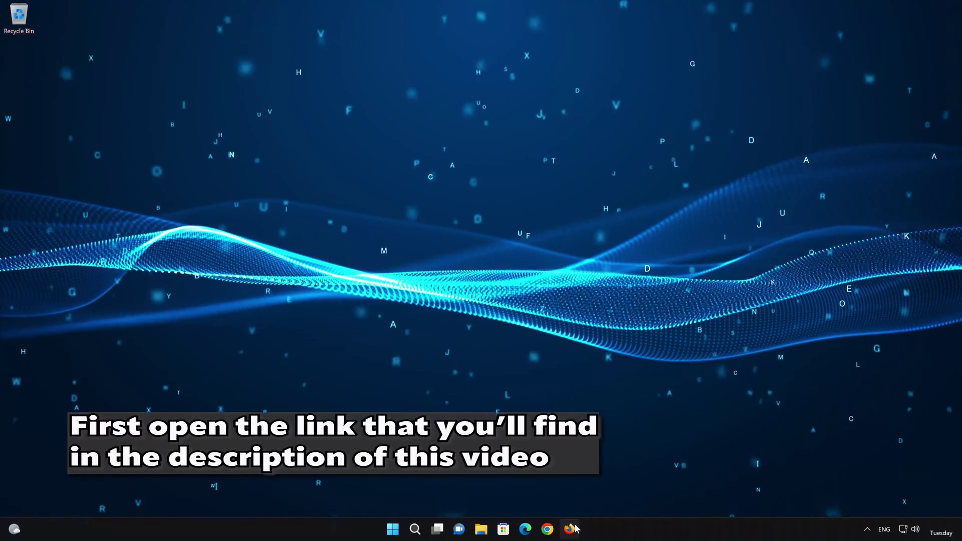
left_click(571, 529)
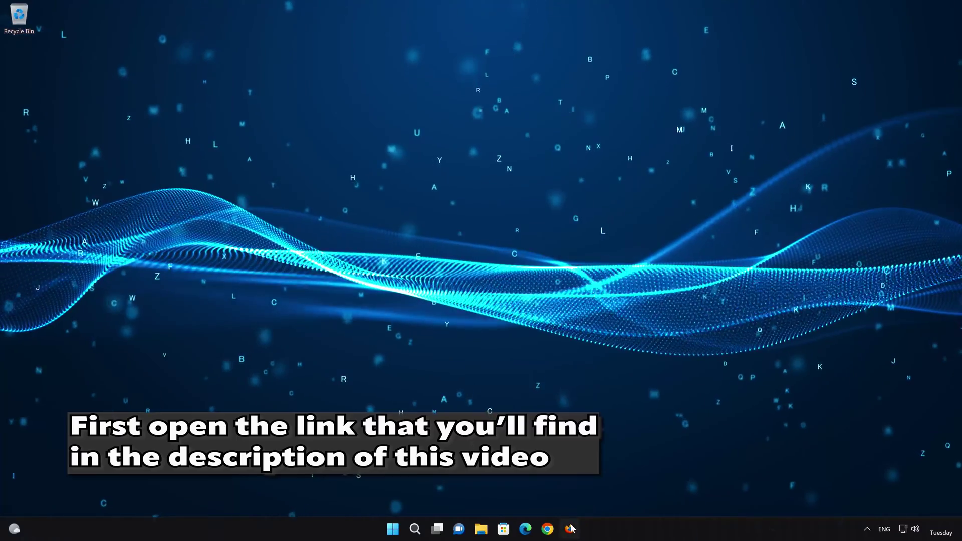
right_click(448, 129)
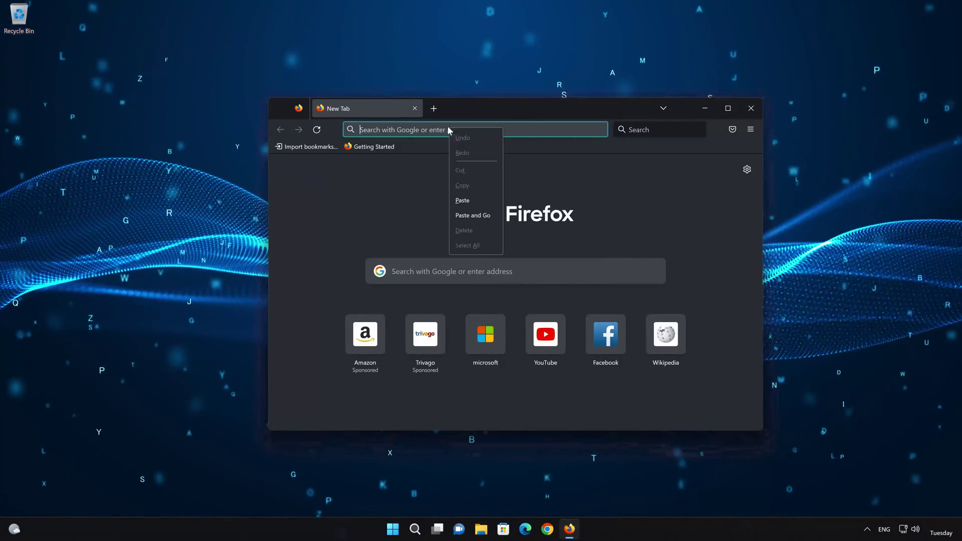
left_click(473, 215)
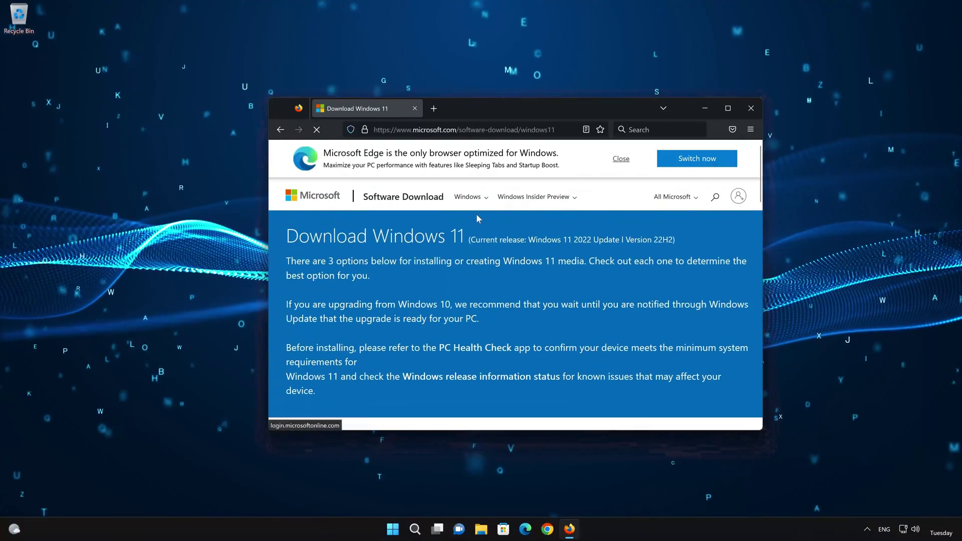
scroll(477, 218, "down", 5)
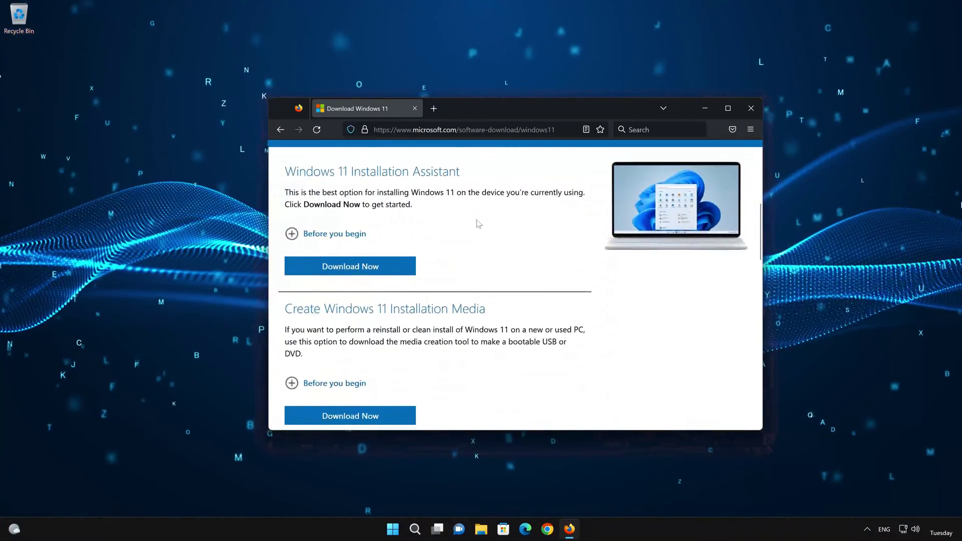
scroll(485, 260, "down", 2)
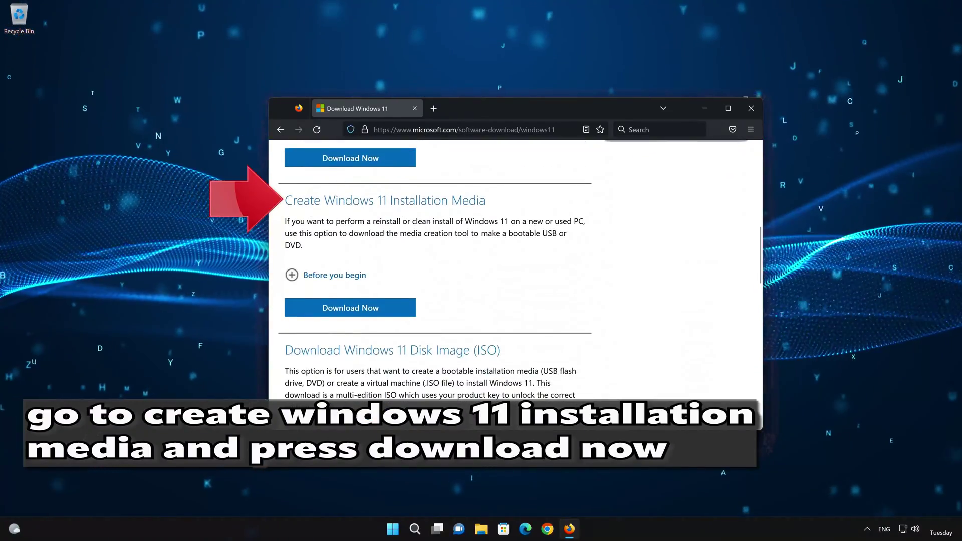
left_click(368, 311)
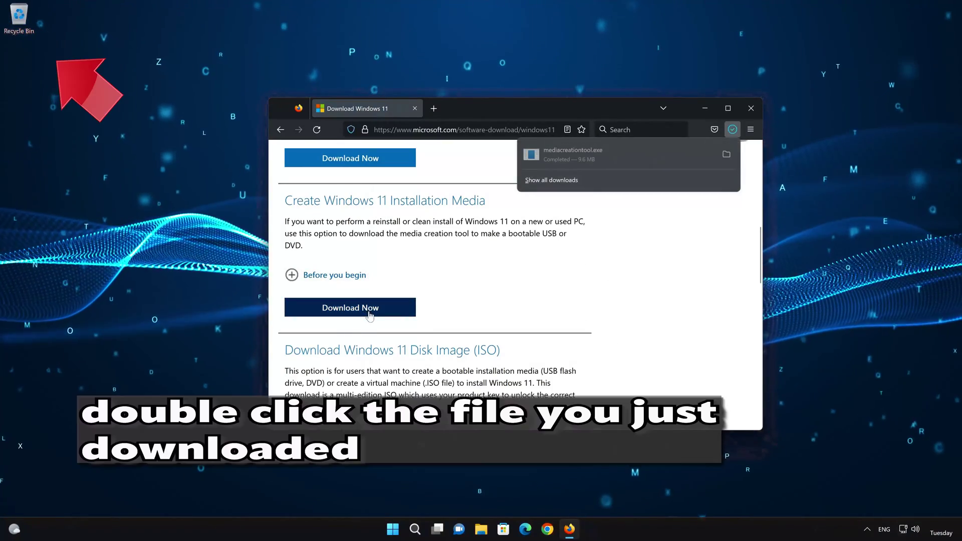
left_click(748, 110)
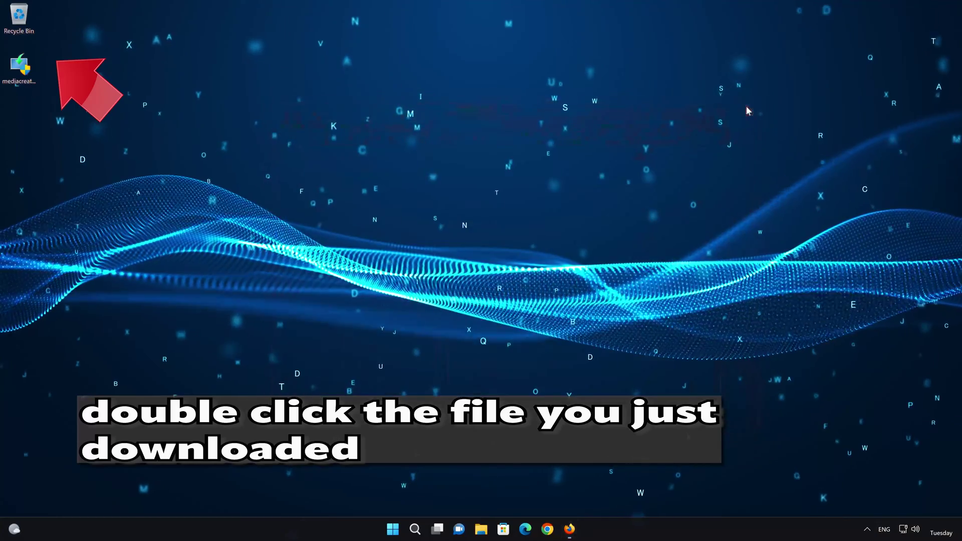
Run the downloaded mediacreationtool with permission to make changes, accept its license terms and keep the recommended language and edition
double_click(19, 80)
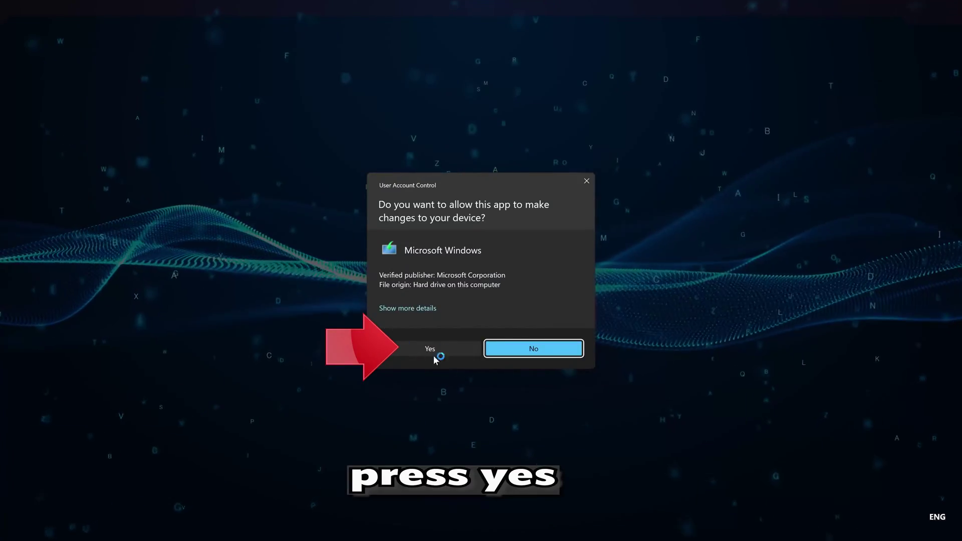
left_click(426, 350)
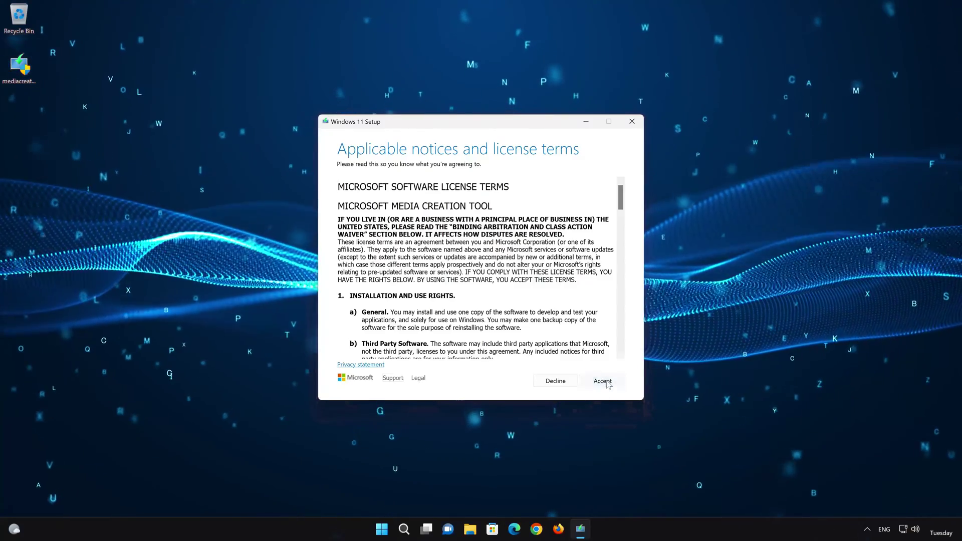
left_click(604, 382)
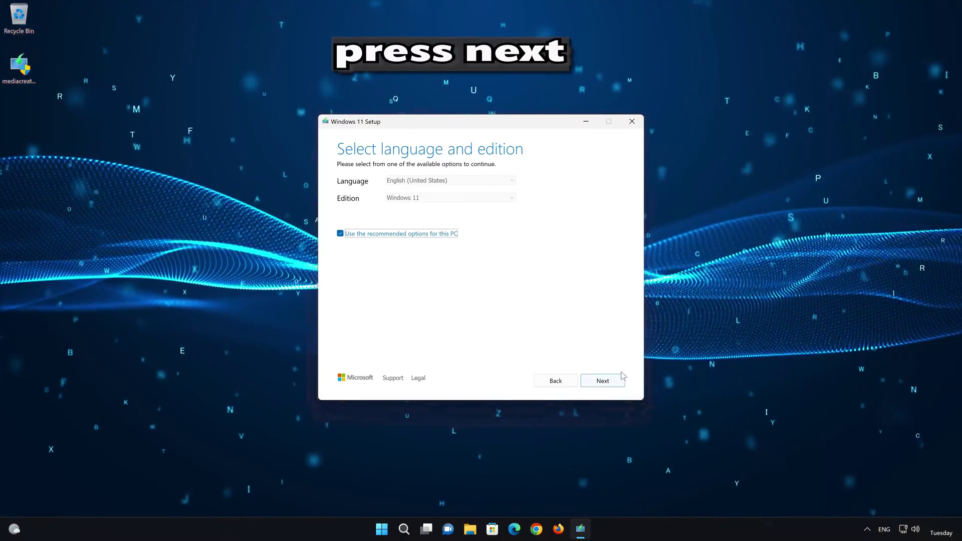
left_click(616, 385)
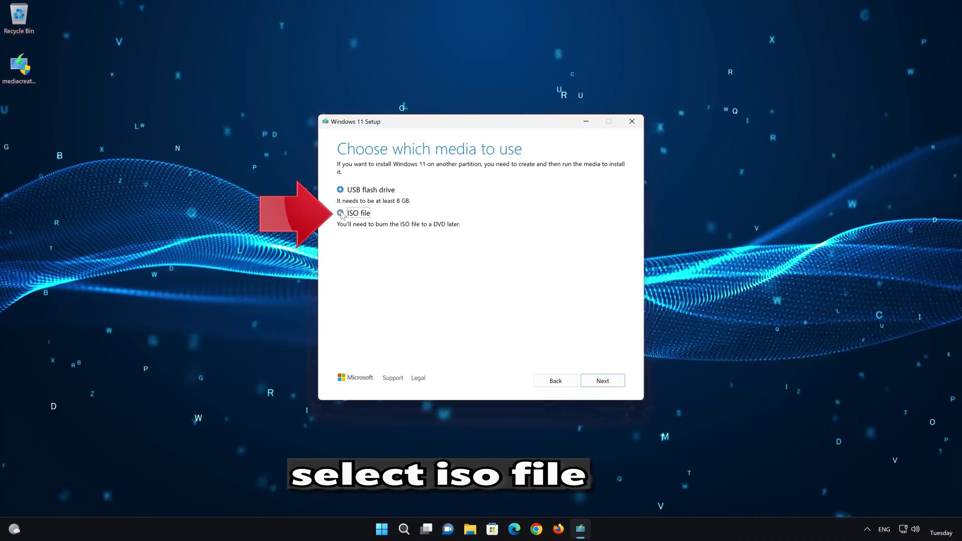
Create the installation media as an ISO file named Windows 11 on the Desktop and finish the media creation setup
left_click(340, 213)
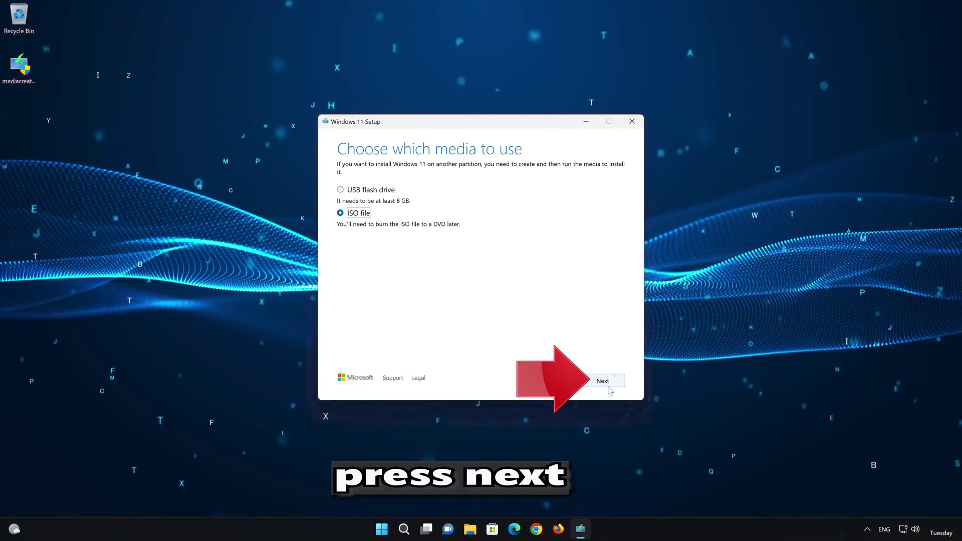
left_click(604, 381)
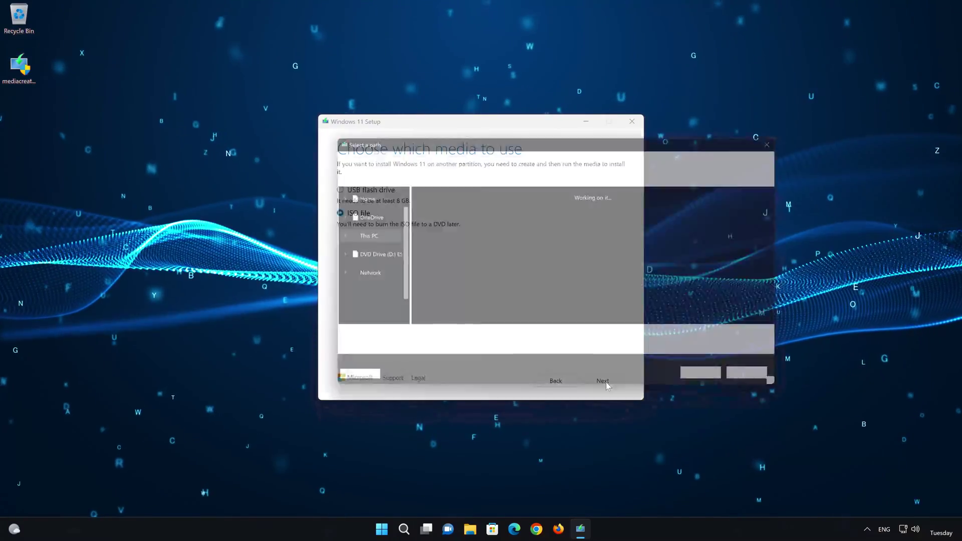
left_click(461, 342)
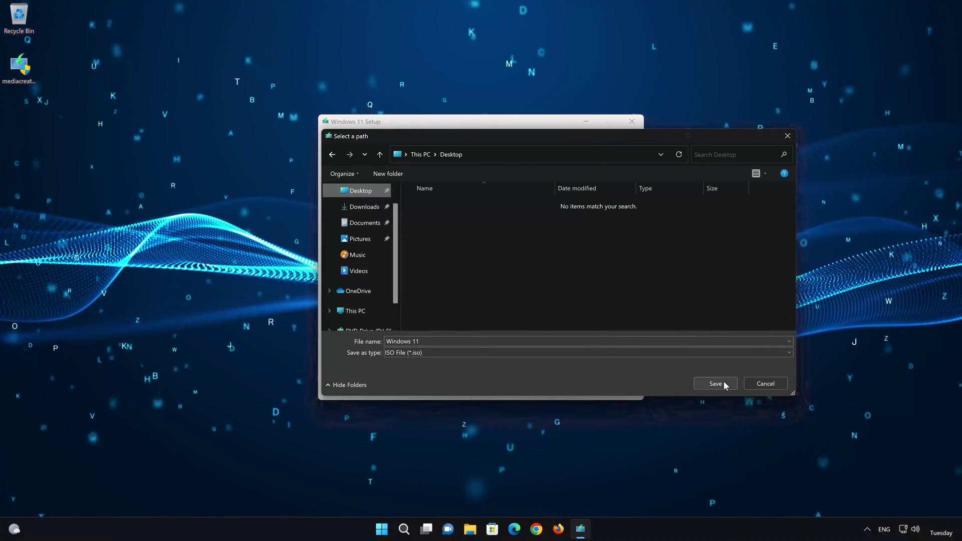
left_click(721, 383)
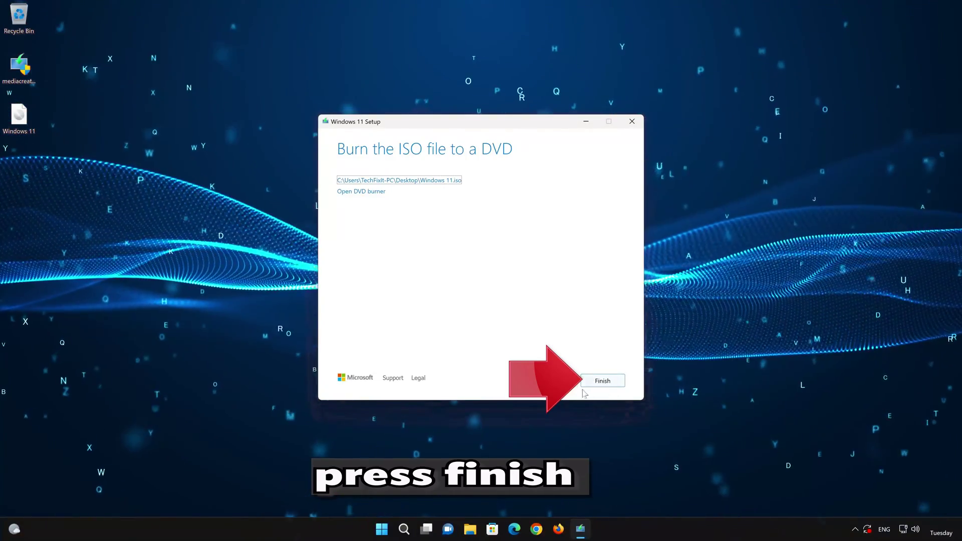
left_click(601, 381)
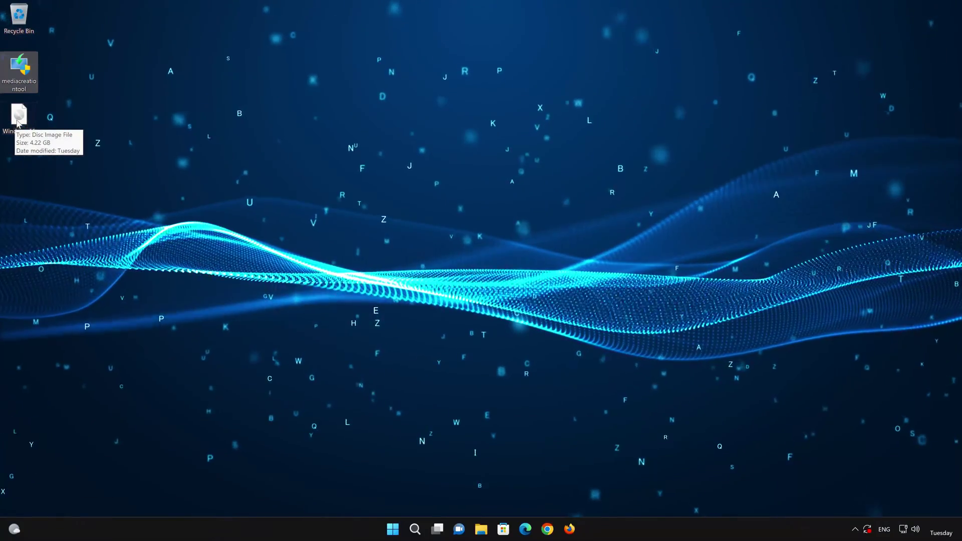
Mount the Windows 11 ISO from the desktop, run its setup application with permission to make changes and close the drive's folder window
double_click(18, 118)
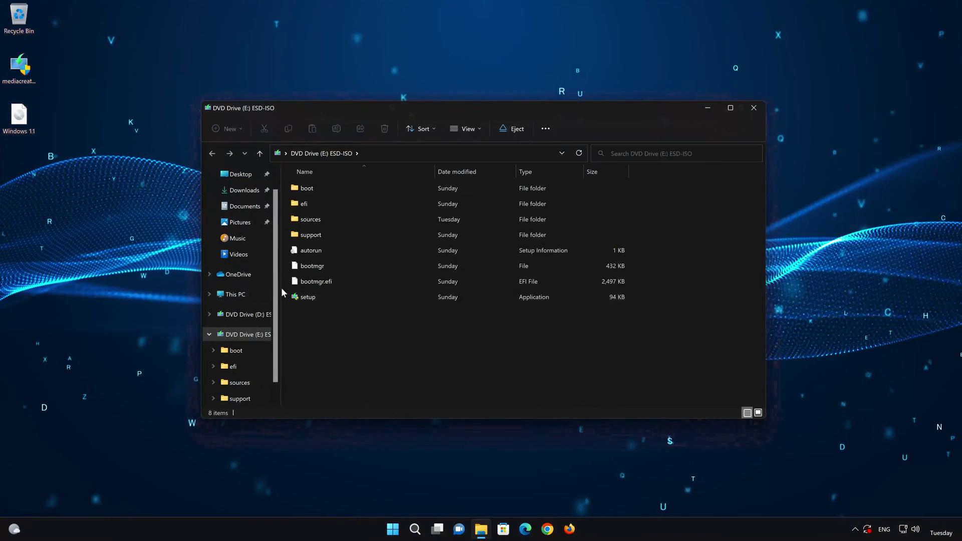
double_click(360, 298)
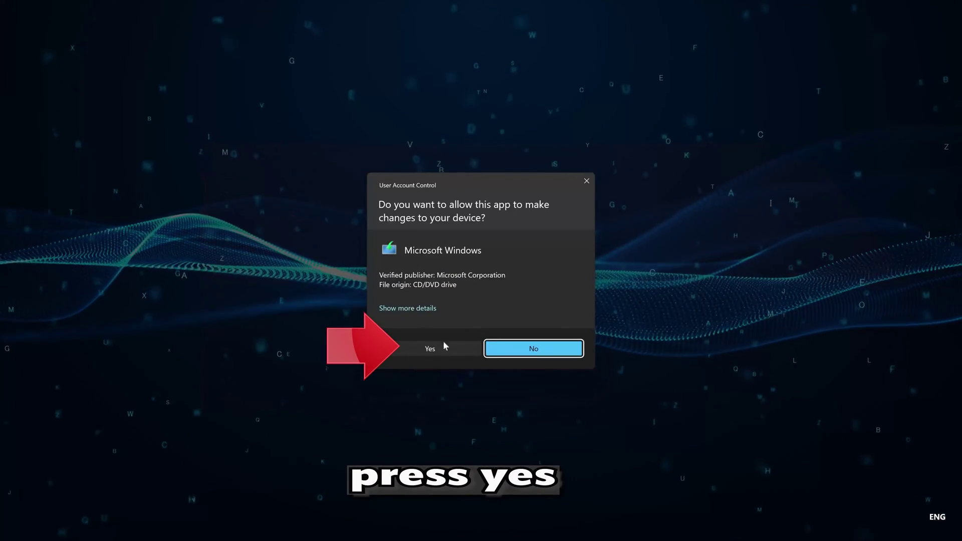
left_click(427, 349)
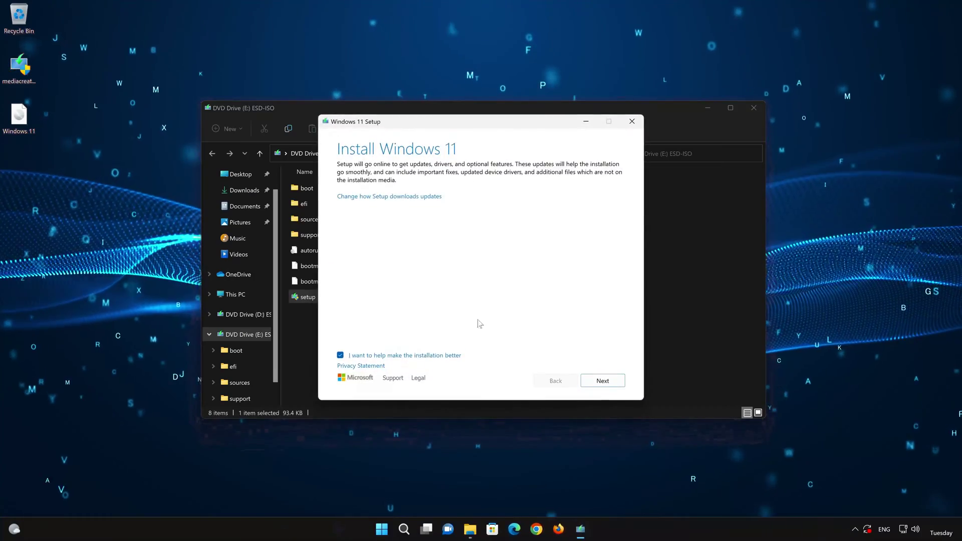
left_click(753, 108)
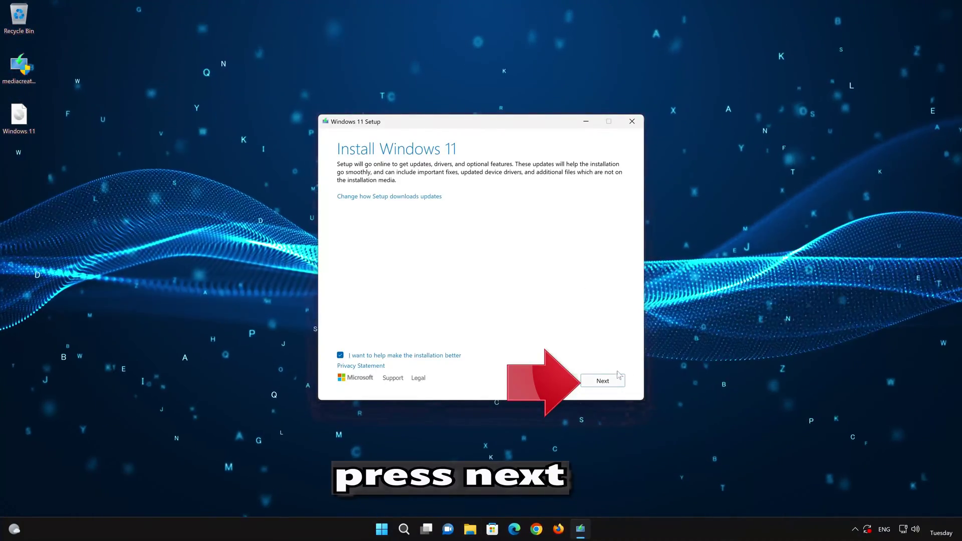
Proceed through Windows 11 Setup, accept the license terms and start installing Windows 11 Pro while keeping personal files and apps
left_click(603, 381)
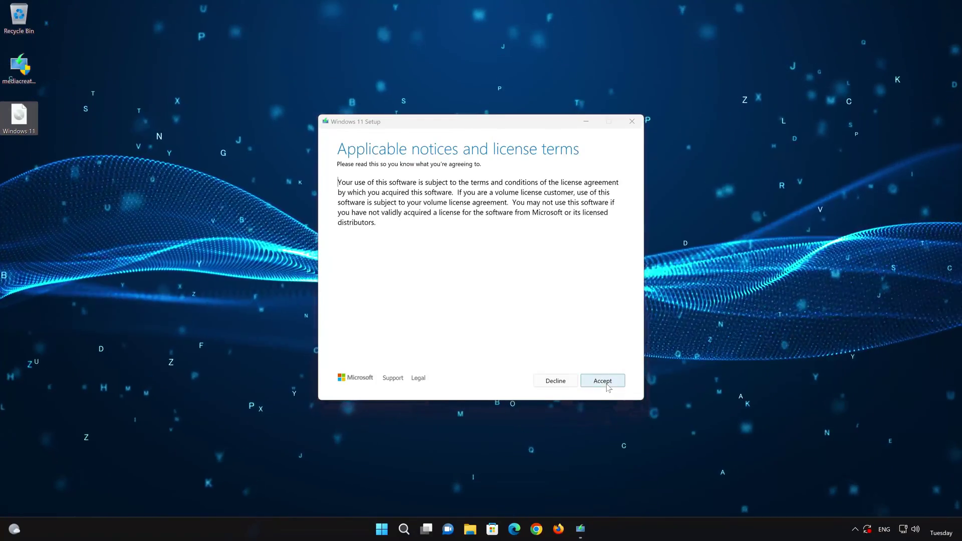
left_click(603, 381)
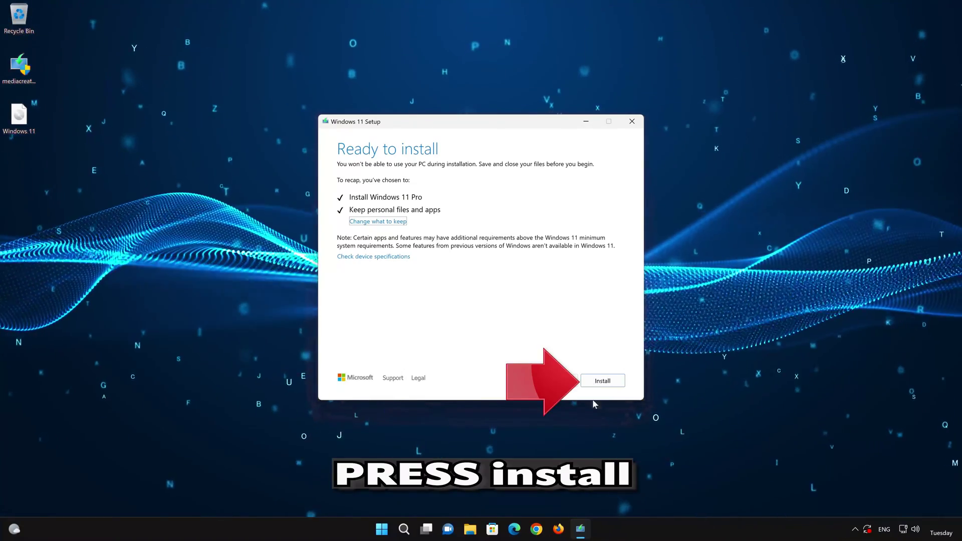
left_click(615, 384)
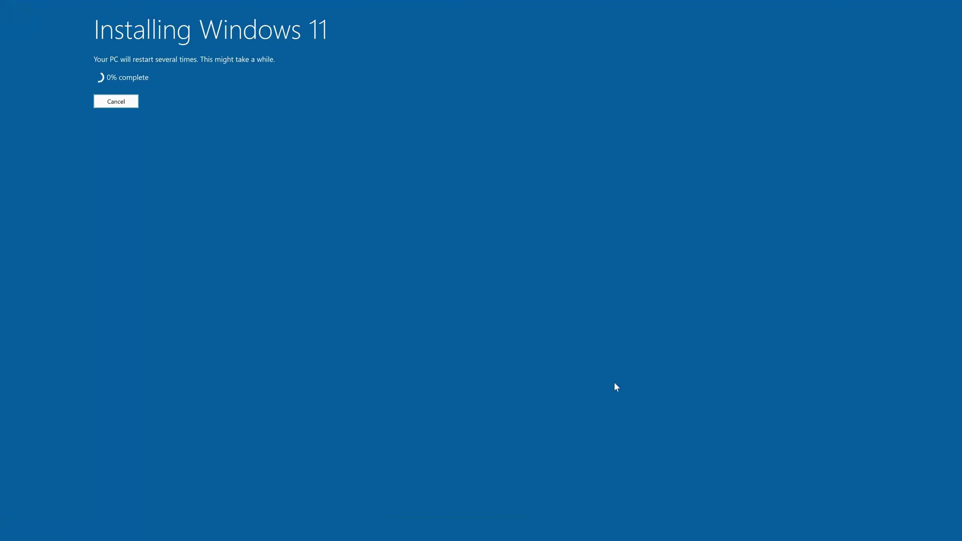